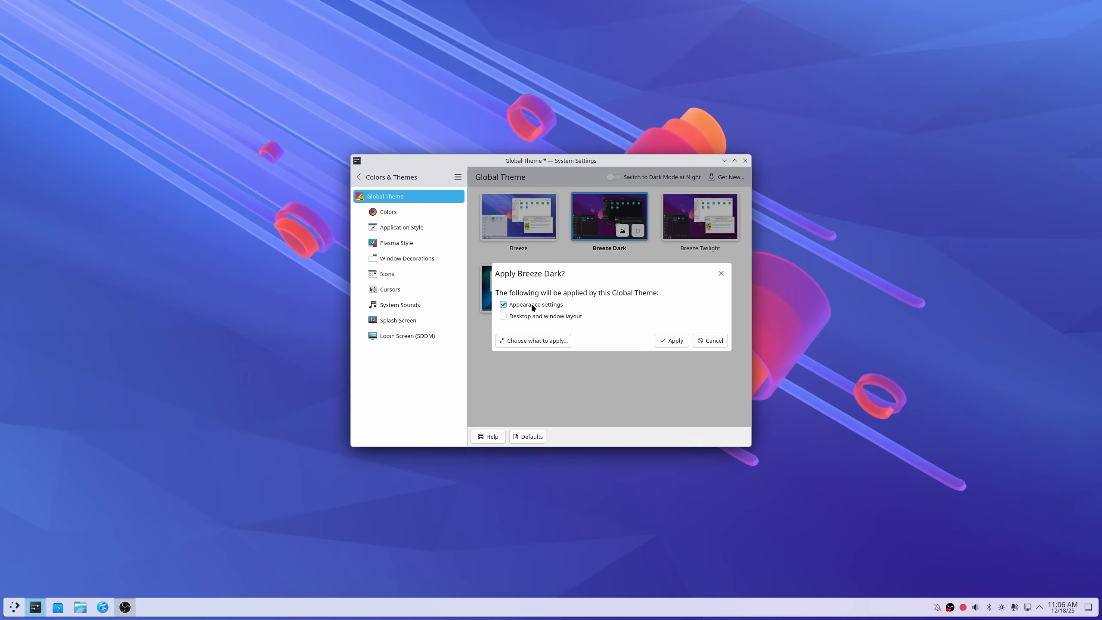
- Apply the Breeze Dark global theme with both its appearance settings and its desktop and window layout
{"action": "left_click", "coordinate": [524, 315]}
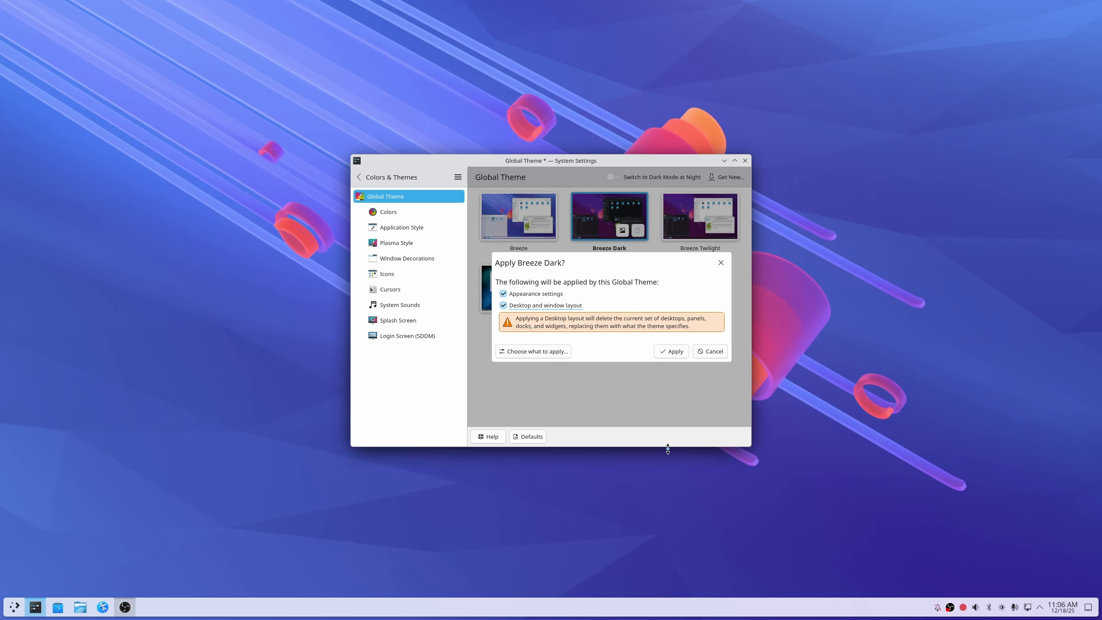
{"action": "left_click", "coordinate": [667, 354]}
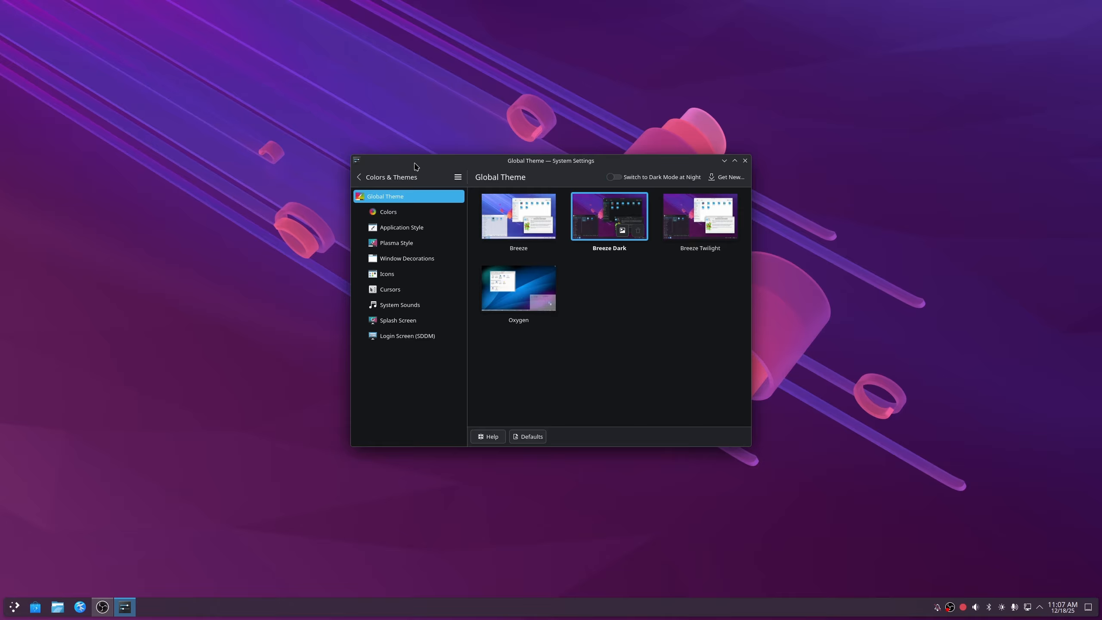
- Apply the Breeze theme to the SDDM login screen, authorise it with the account password, and close the settings window
{"action": "left_click", "coordinate": [408, 336]}
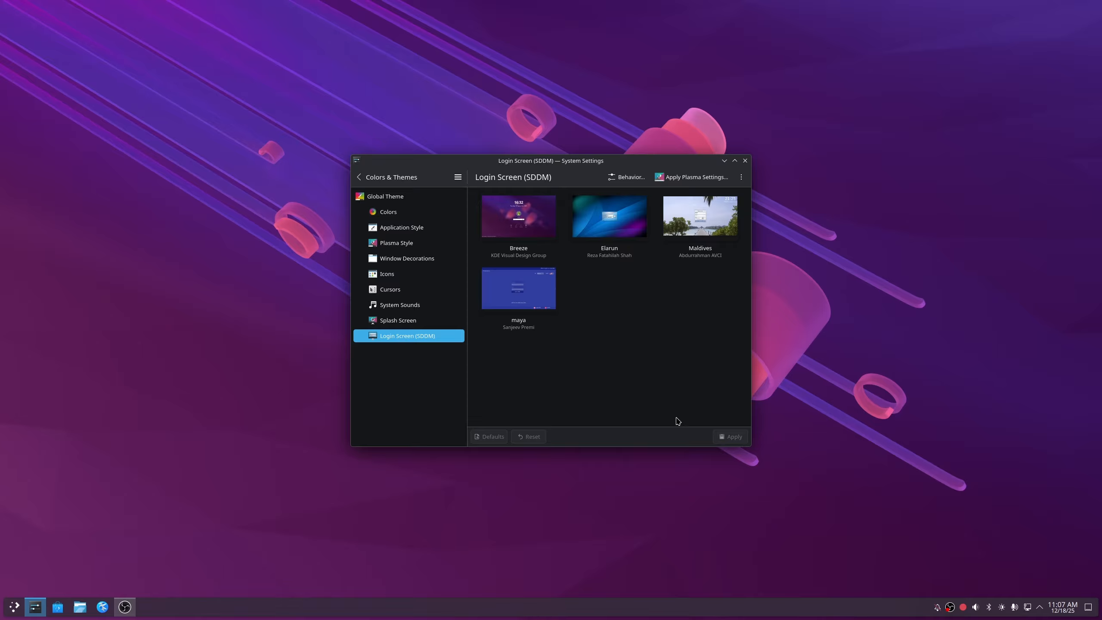
{"action": "left_click", "coordinate": [527, 211]}
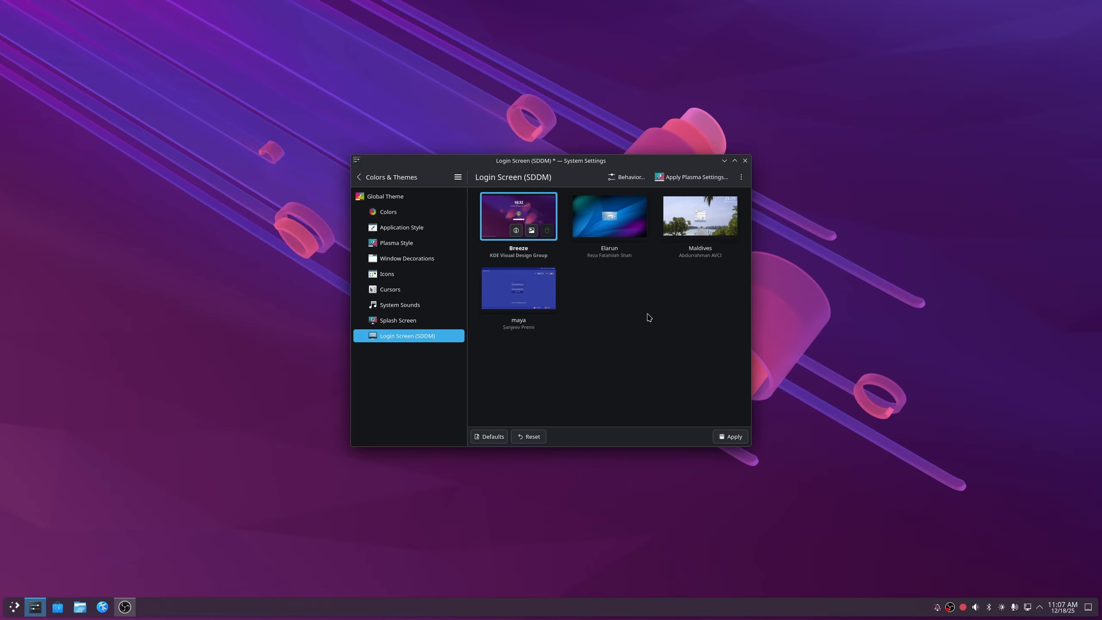
{"action": "left_click", "coordinate": [731, 438]}
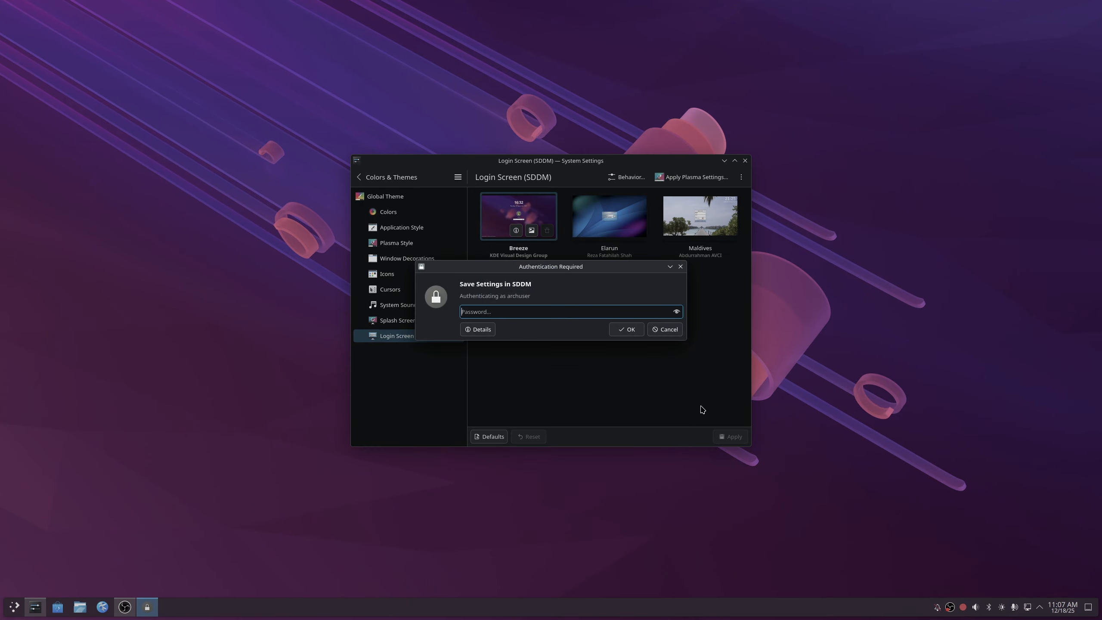
{"action": "type", "text": "•••••••••••••"}
{"action": "key", "text": "Return"}
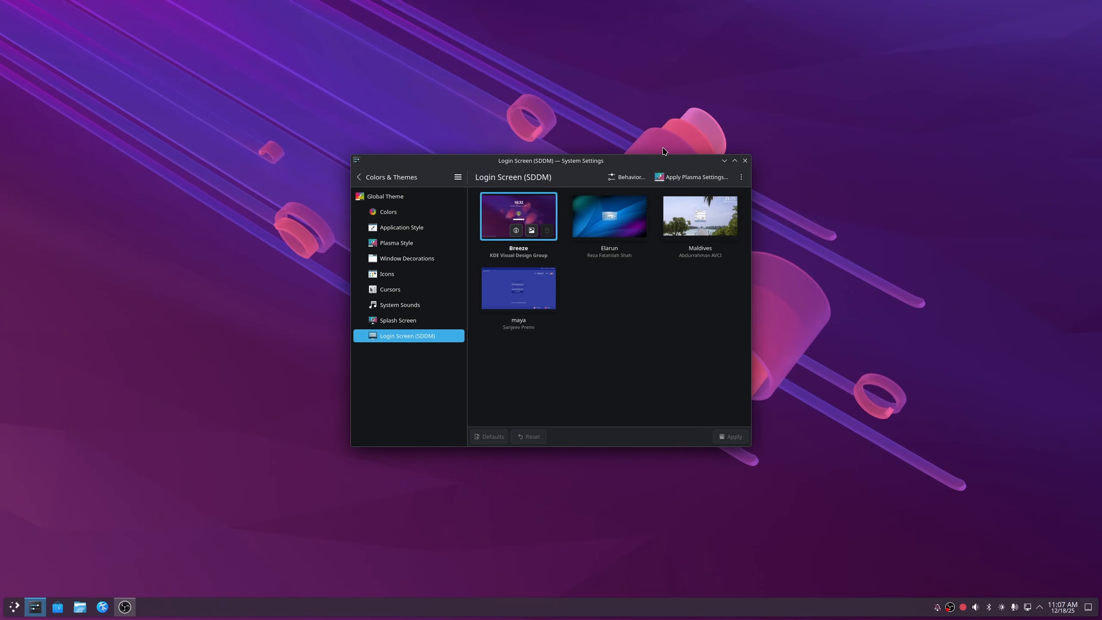
{"action": "left_click", "coordinate": [746, 161]}
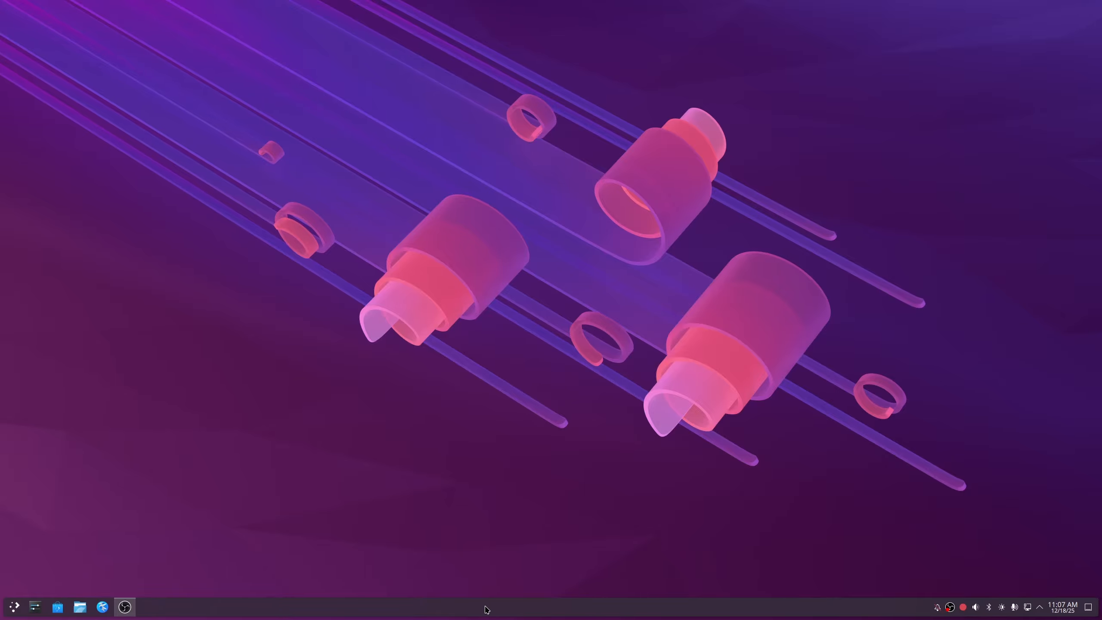
- Enter desktop edit mode and move the panel to the top edge of the screen
{"action": "right_click", "coordinate": [525, 459]}
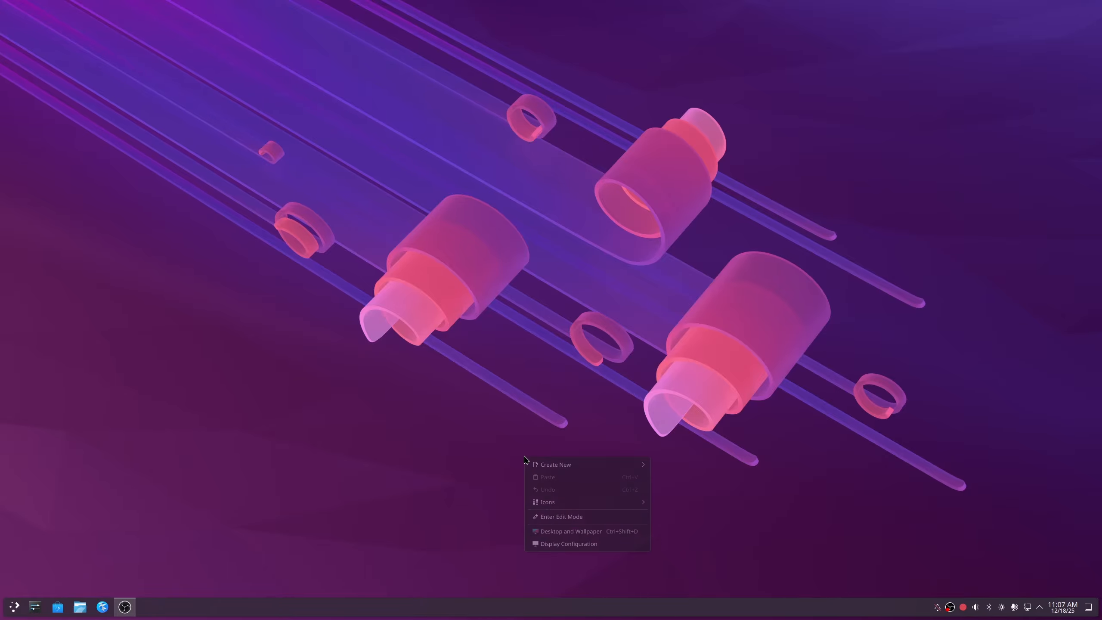
{"action": "left_click", "coordinate": [586, 517]}
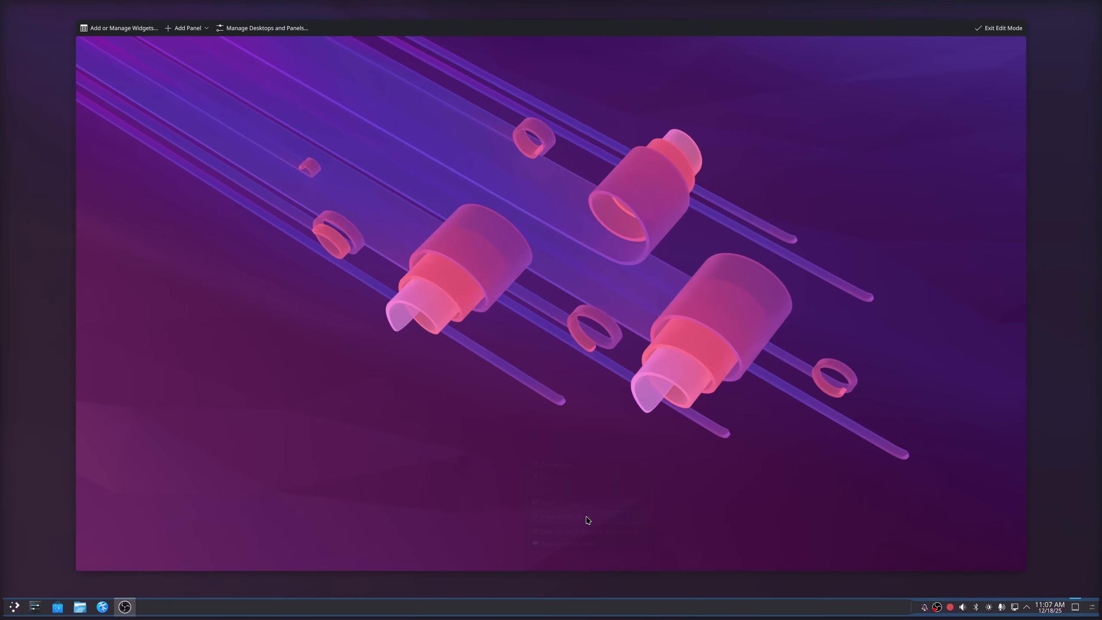
{"action": "left_click", "coordinate": [536, 611]}
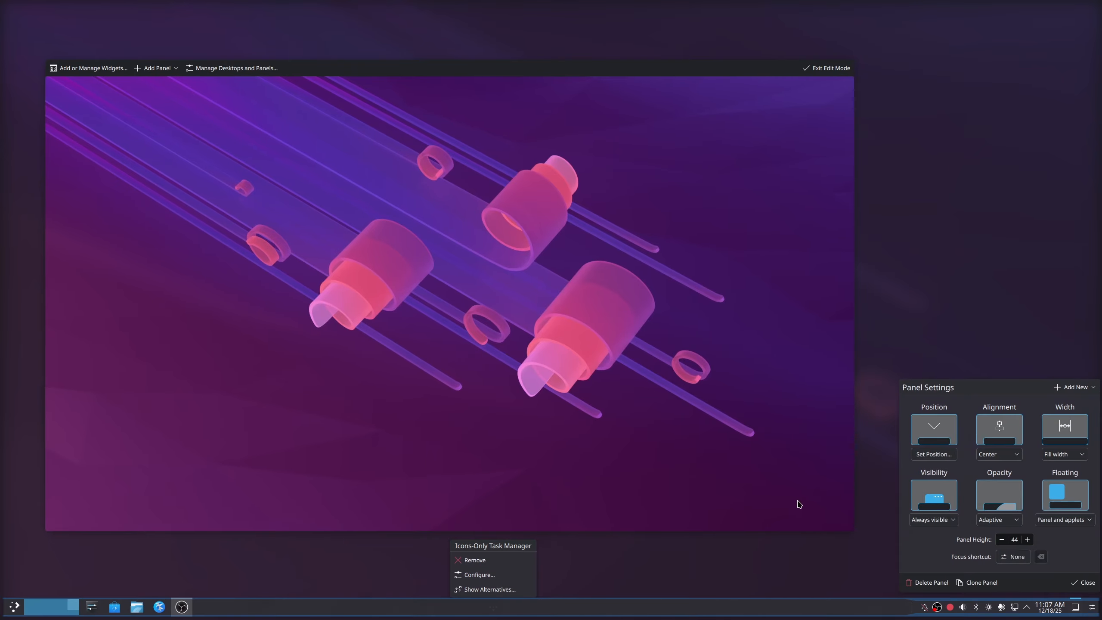
{"action": "left_click", "coordinate": [927, 456]}
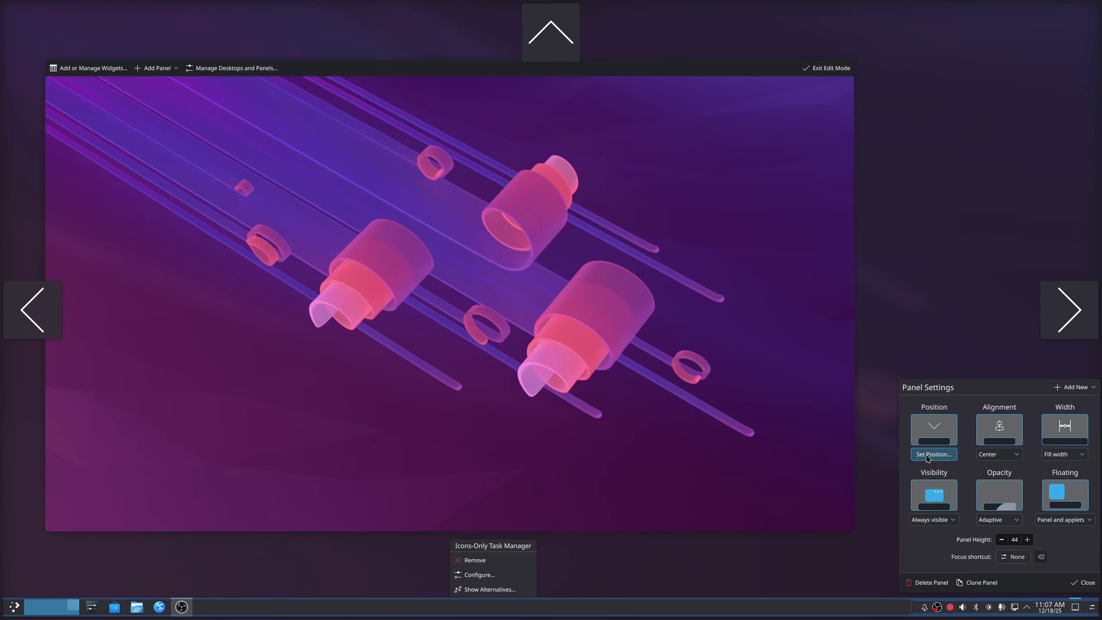
{"action": "left_click", "coordinate": [555, 27]}
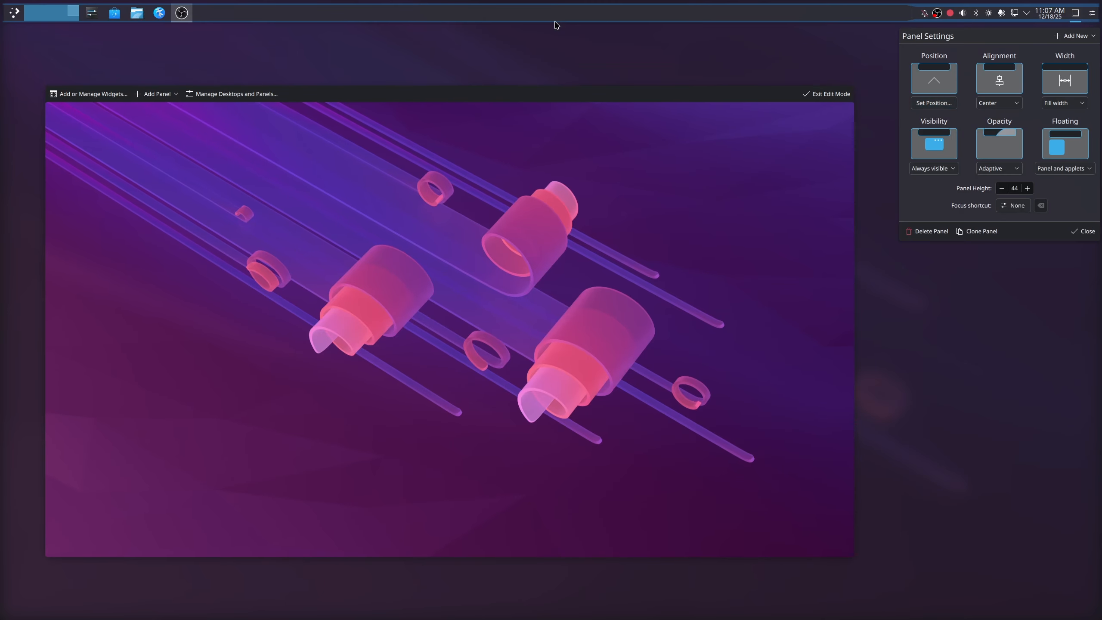
- Set the panel's floating option to Disabled
{"action": "left_click", "coordinate": [1072, 169]}
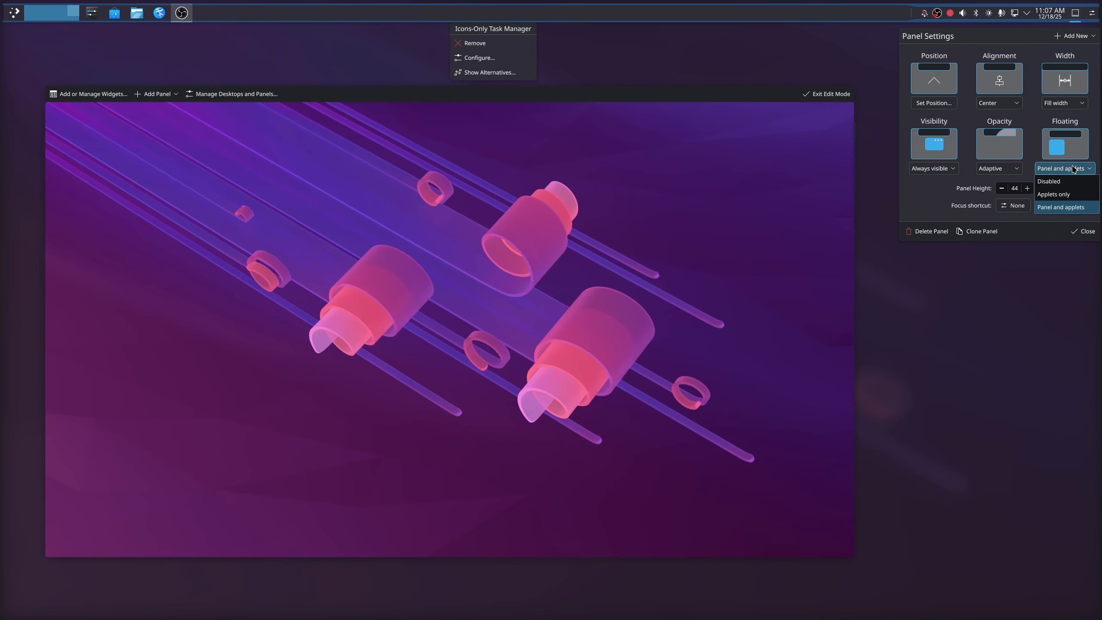
{"action": "left_click", "coordinate": [1051, 182]}
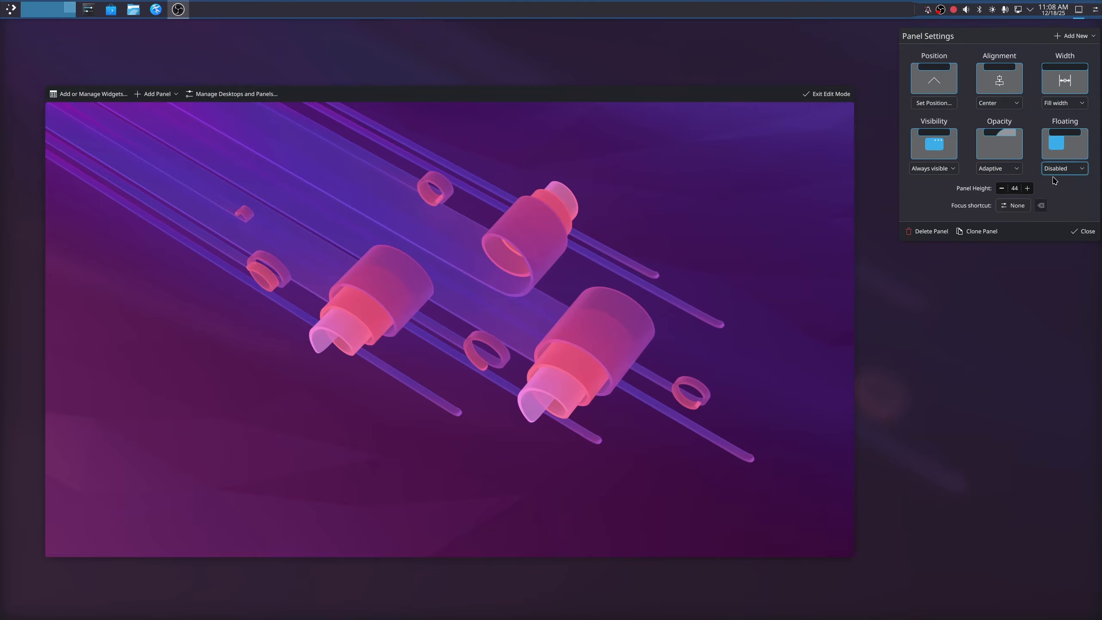
{"action": "left_click", "coordinate": [1057, 172]}
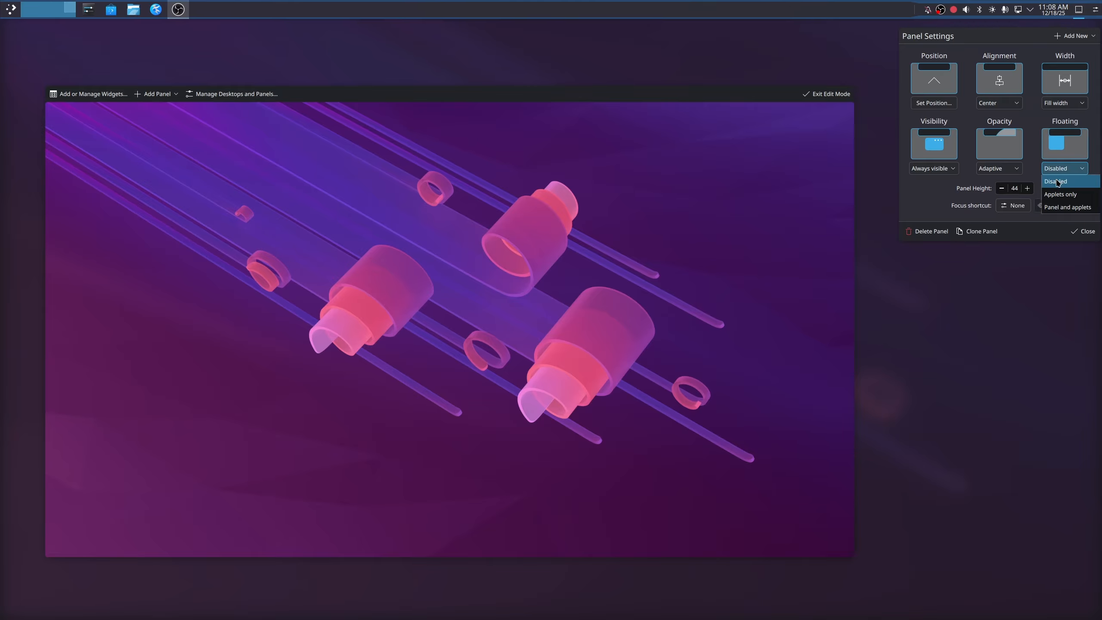
{"action": "left_click", "coordinate": [1067, 214]}
{"action": "left_click", "coordinate": [1064, 172]}
{"action": "left_click", "coordinate": [1059, 182]}
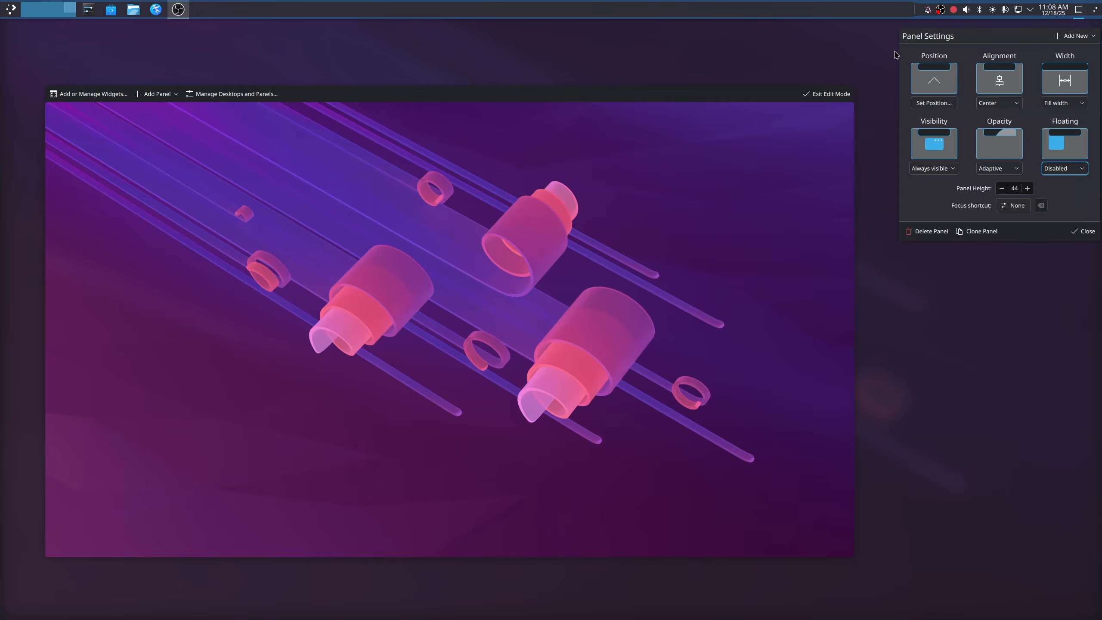
{"action": "mouse_move", "coordinate": [743, 12]}
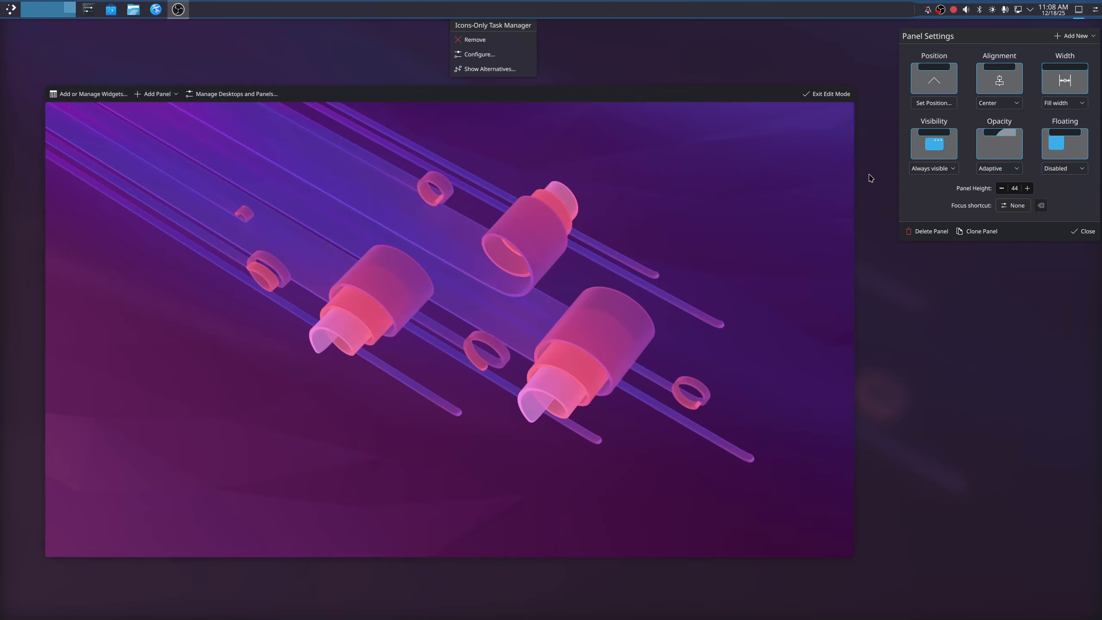
- Reduce the panel height to 36 and leave edit mode
{"action": "left_click", "coordinate": [999, 188]}
{"action": "left_click", "coordinate": [999, 183]}
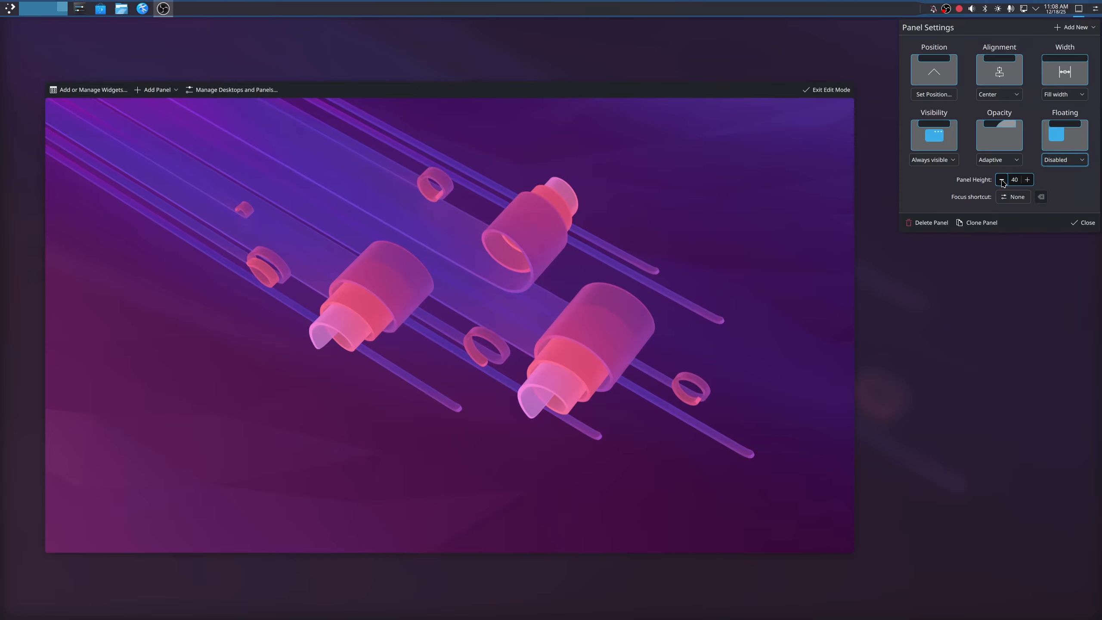
{"action": "left_click", "coordinate": [999, 179]}
{"action": "left_click", "coordinate": [999, 180]}
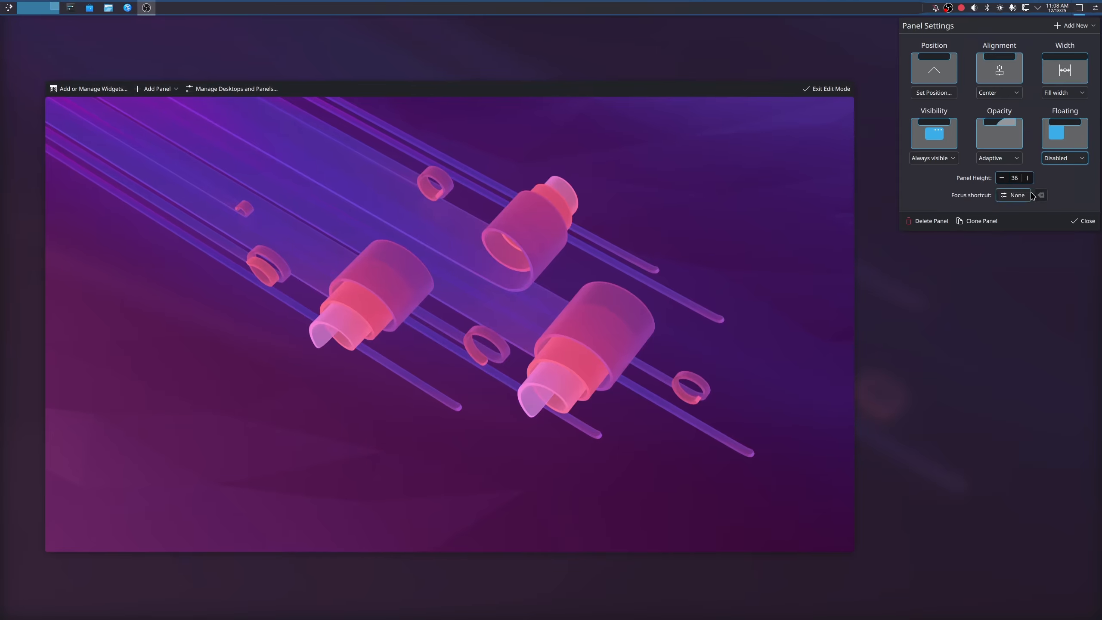
{"action": "left_click", "coordinate": [1084, 222]}
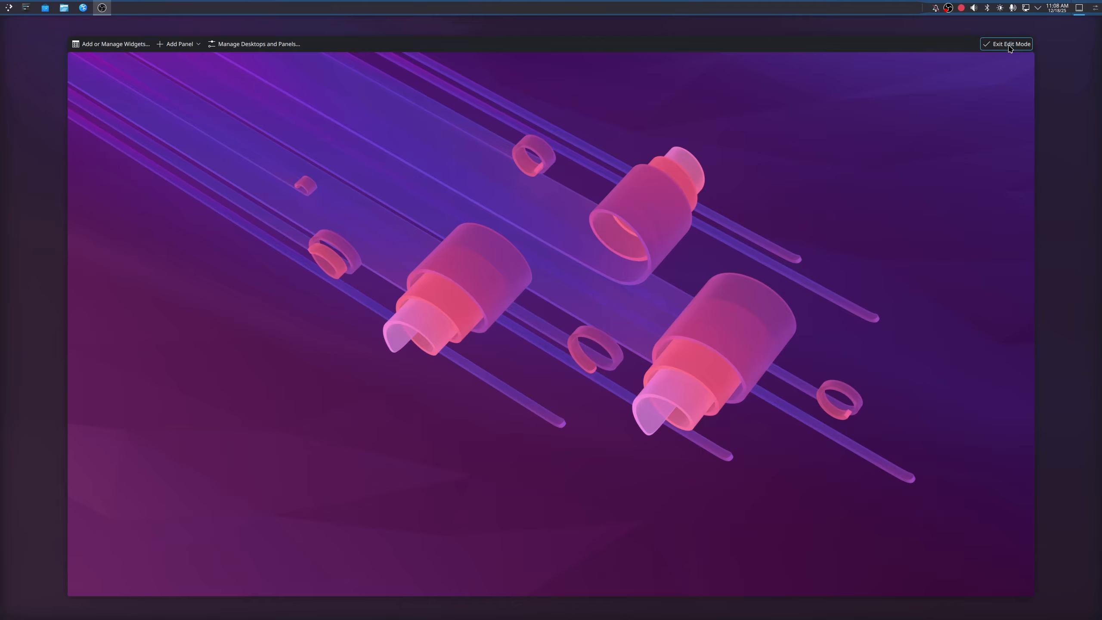
{"action": "left_click", "coordinate": [1009, 45]}
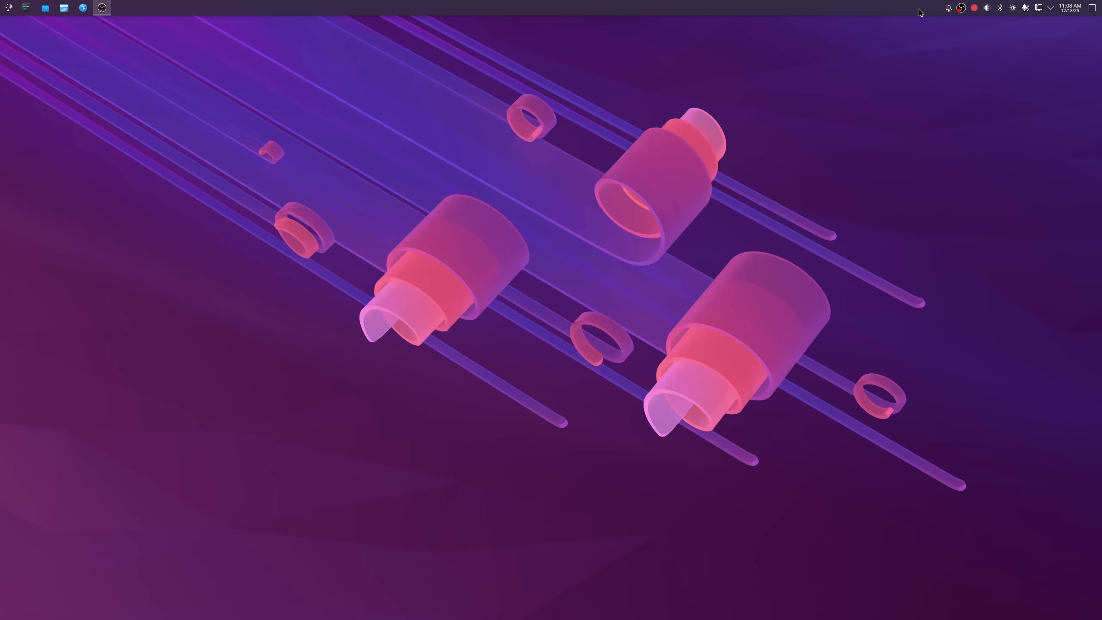
- In edit mode, find the Total CPU Use widget by searching for "cpu" and add it to the panel beside the system tray
{"action": "right_click", "coordinate": [438, 57]}
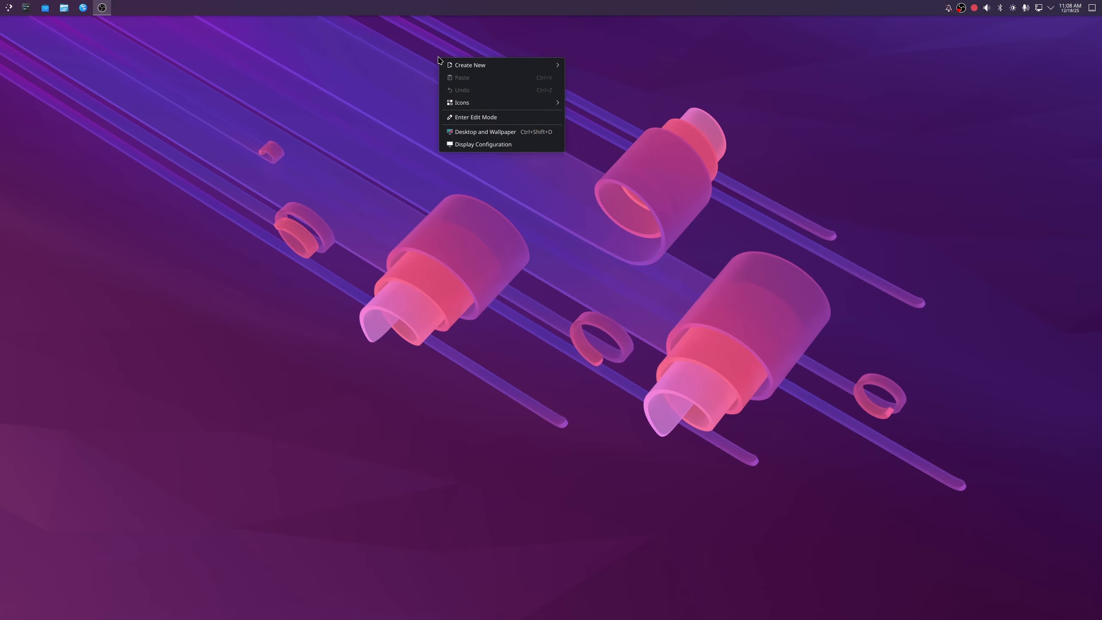
{"action": "left_click", "coordinate": [482, 116]}
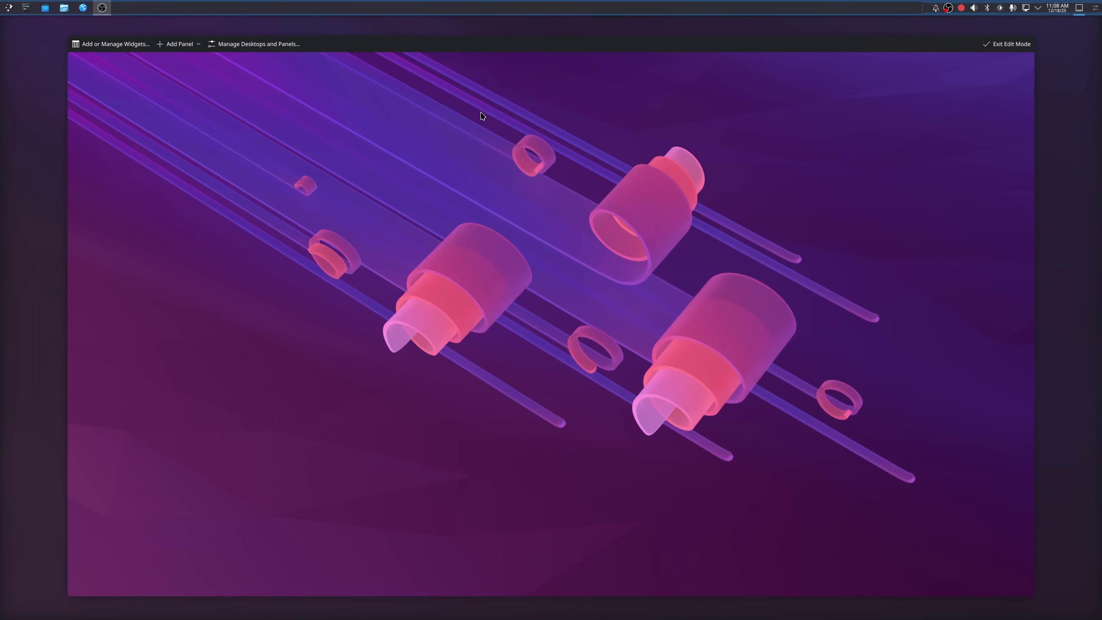
{"action": "right_click", "coordinate": [838, 10]}
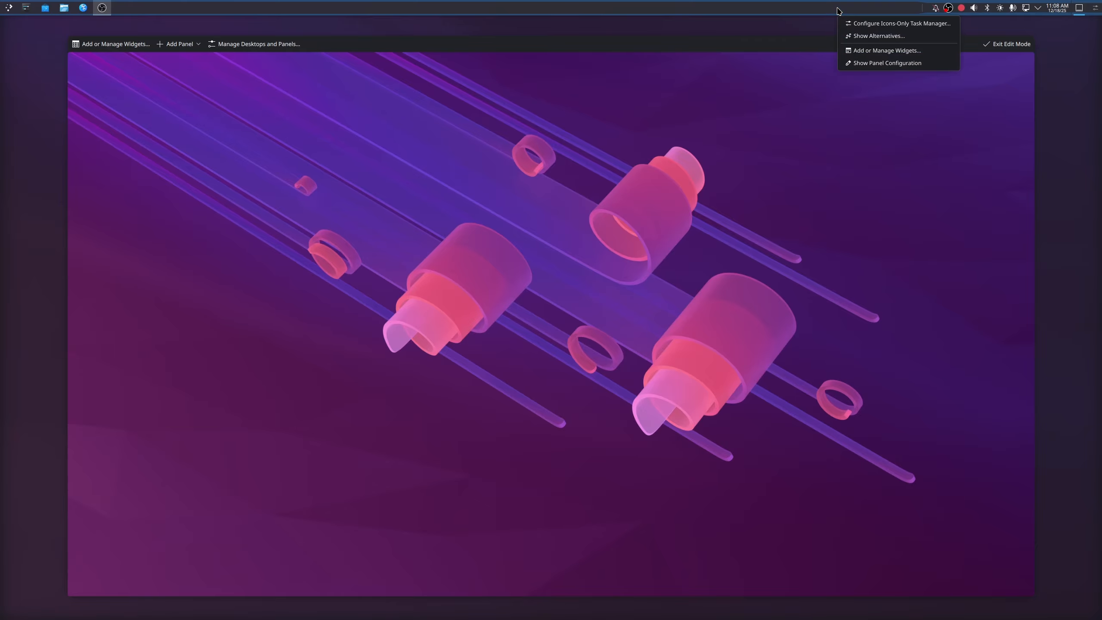
{"action": "left_click", "coordinate": [866, 50]}
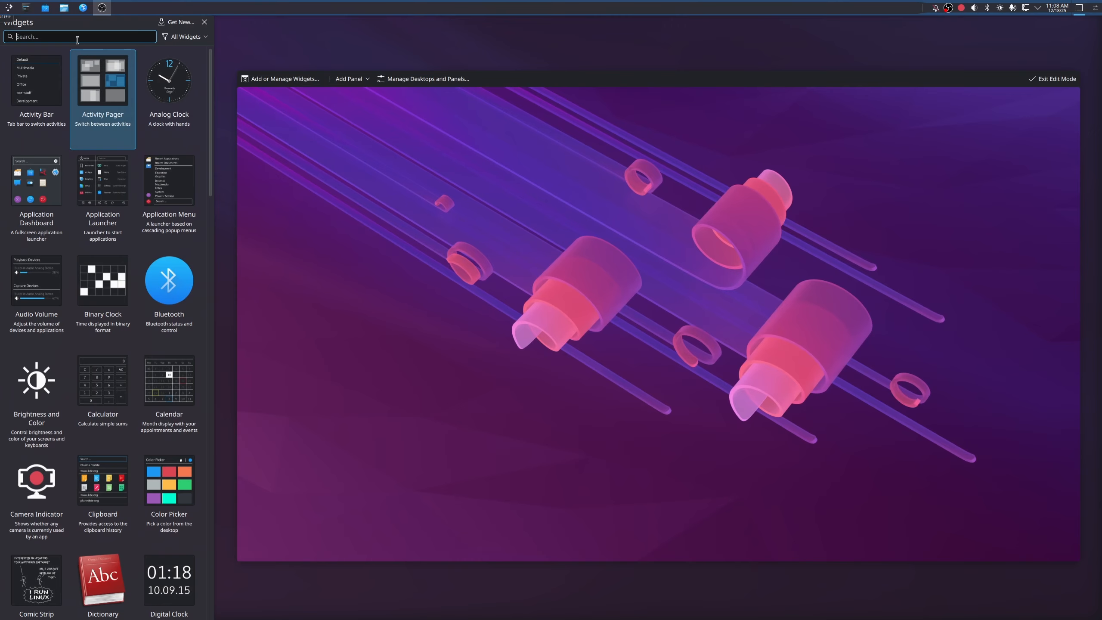
{"action": "type", "text": "cpu"}
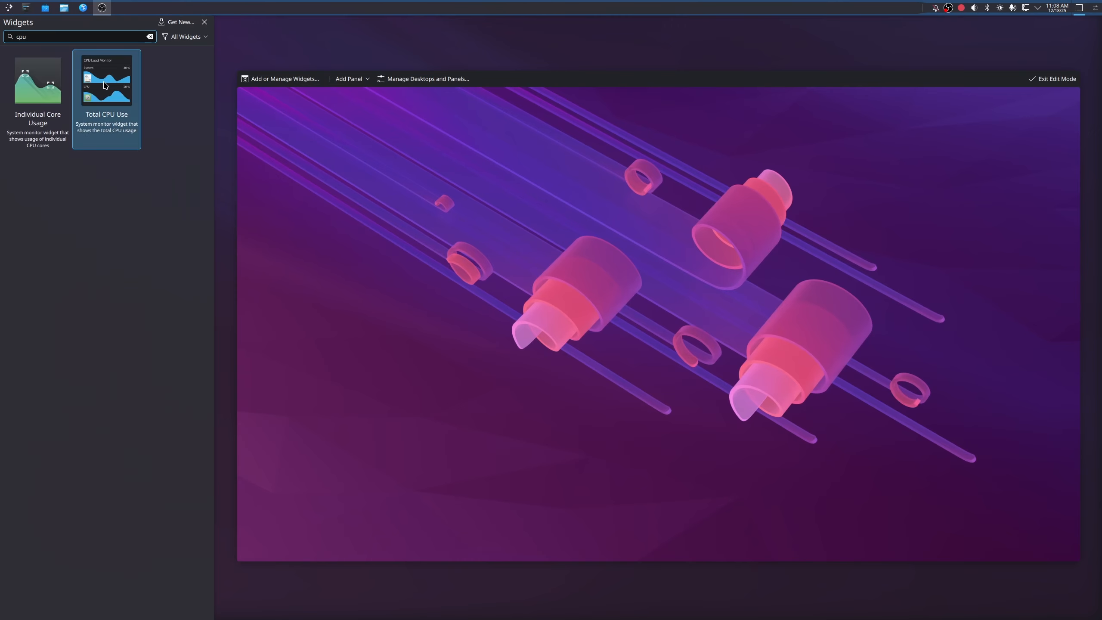
{"action": "left_click_drag", "start_coordinate": [104, 86], "coordinate": [910, 10]}
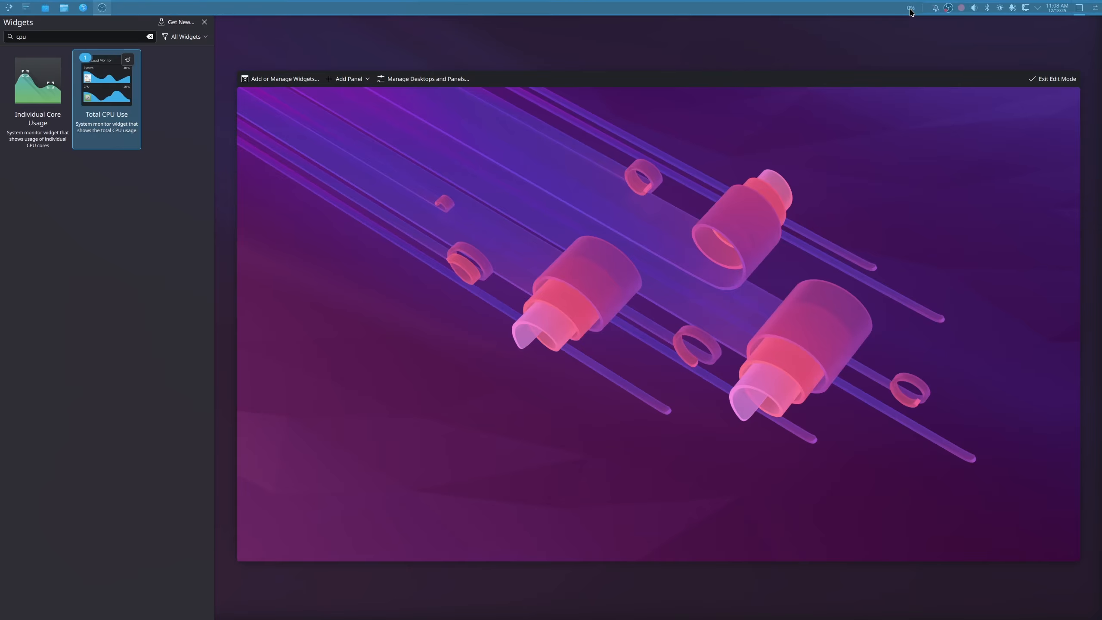
- Find the Memory Usage widget by searching for "memory" and add it to the panel beside the CPU widget
{"action": "left_click", "coordinate": [150, 37]}
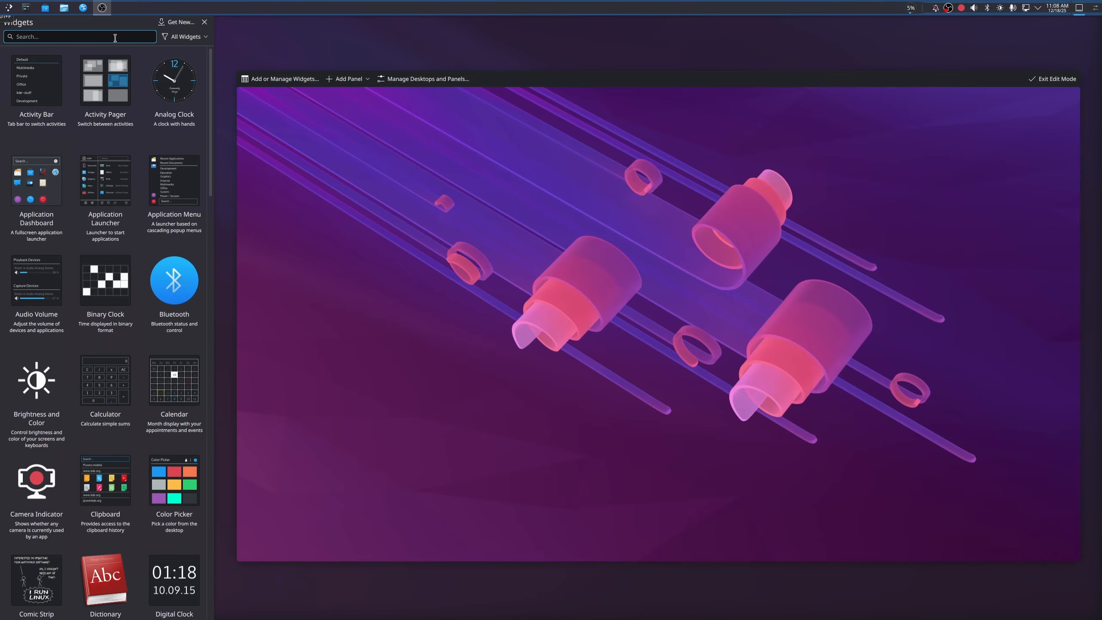
{"action": "type", "text": "memory"}
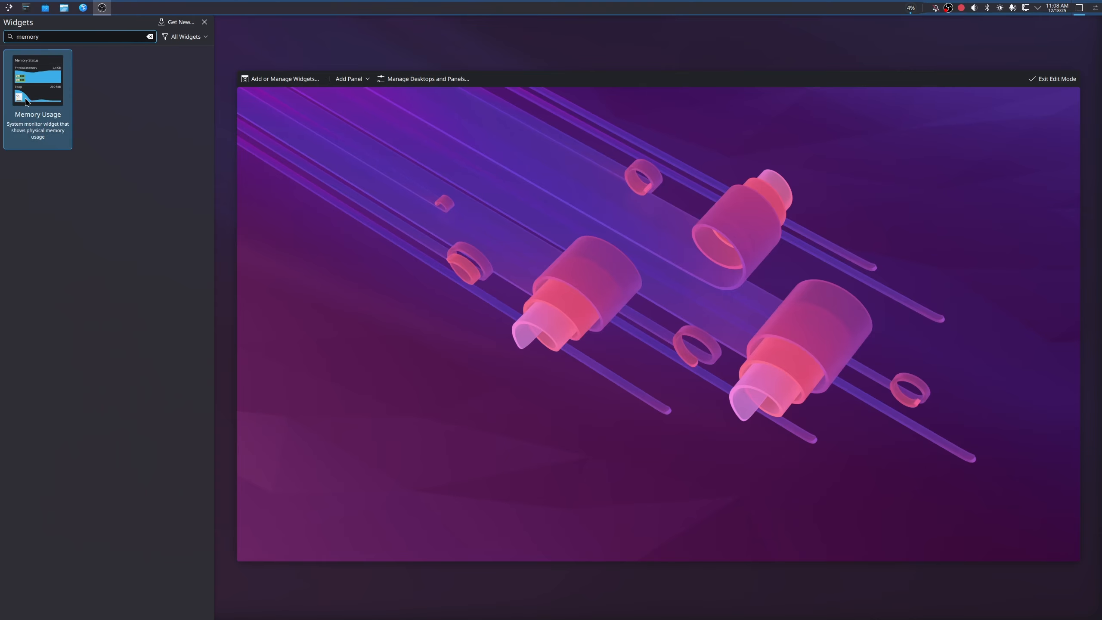
{"action": "left_click_drag", "start_coordinate": [38, 80], "coordinate": [911, 8]}
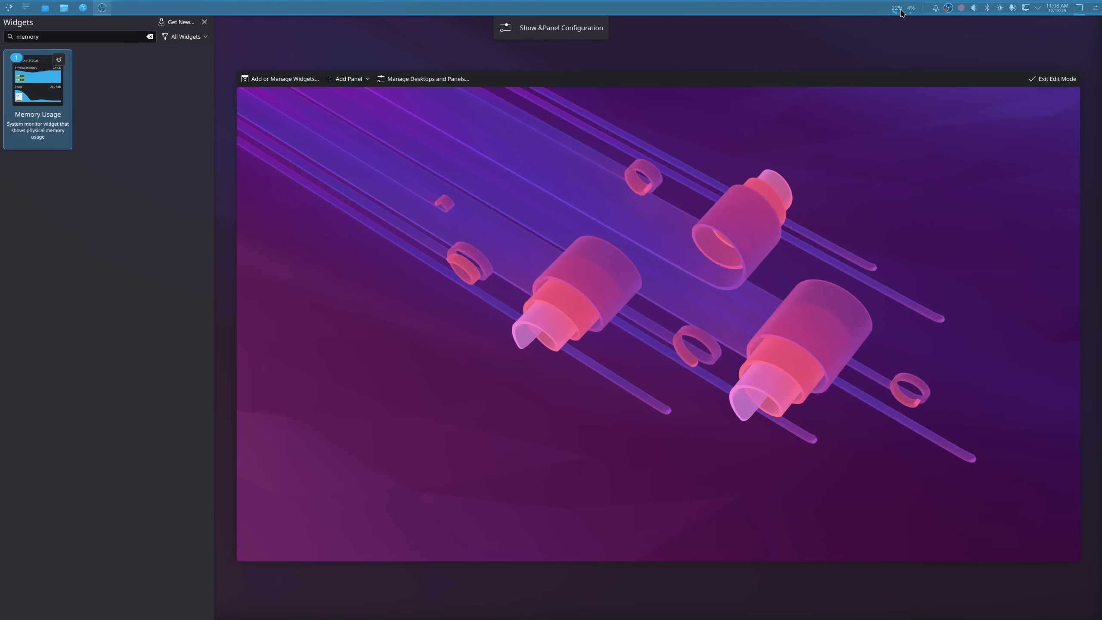
- Reorder the two monitor widgets so CPU usage comes before memory usage, and leave edit mode
{"action": "left_click", "coordinate": [913, 11]}
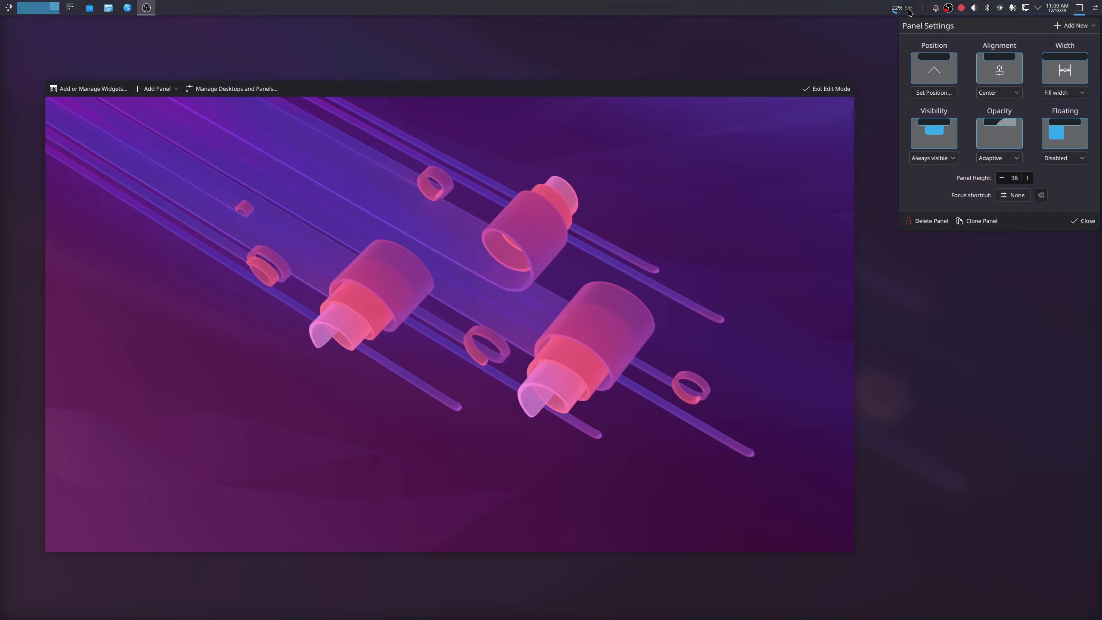
{"action": "mouse_move", "coordinate": [897, 11]}
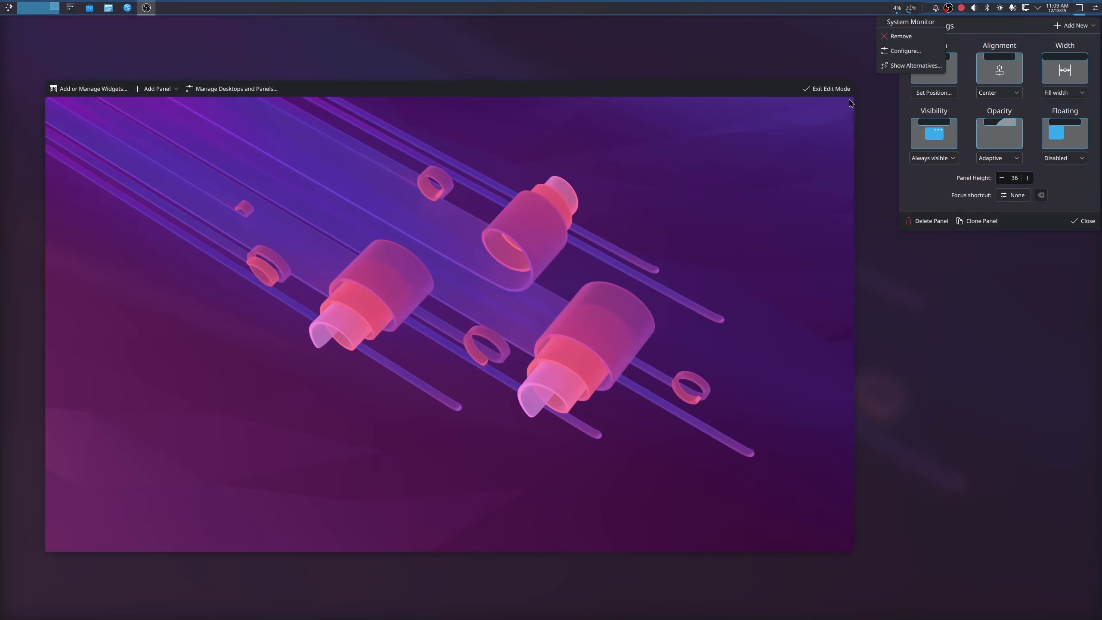
{"action": "left_click", "coordinate": [823, 89]}
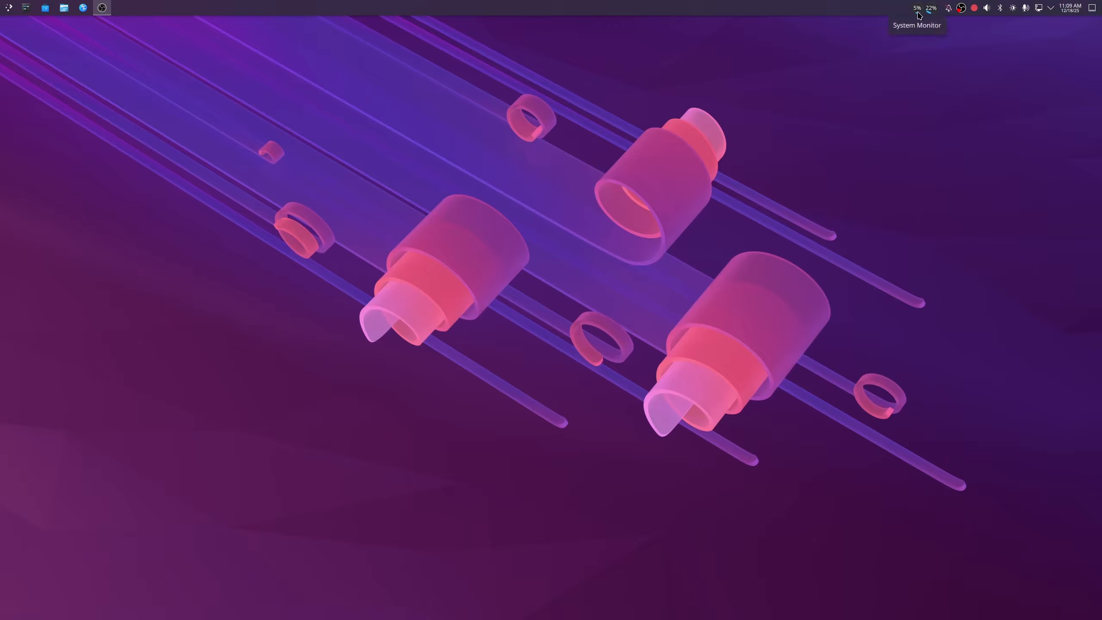
- Change the Application Launcher's icon to archlinux-logo from the Other icon category, apply it and close the launcher settings
{"action": "mouse_move", "coordinate": [934, 12]}
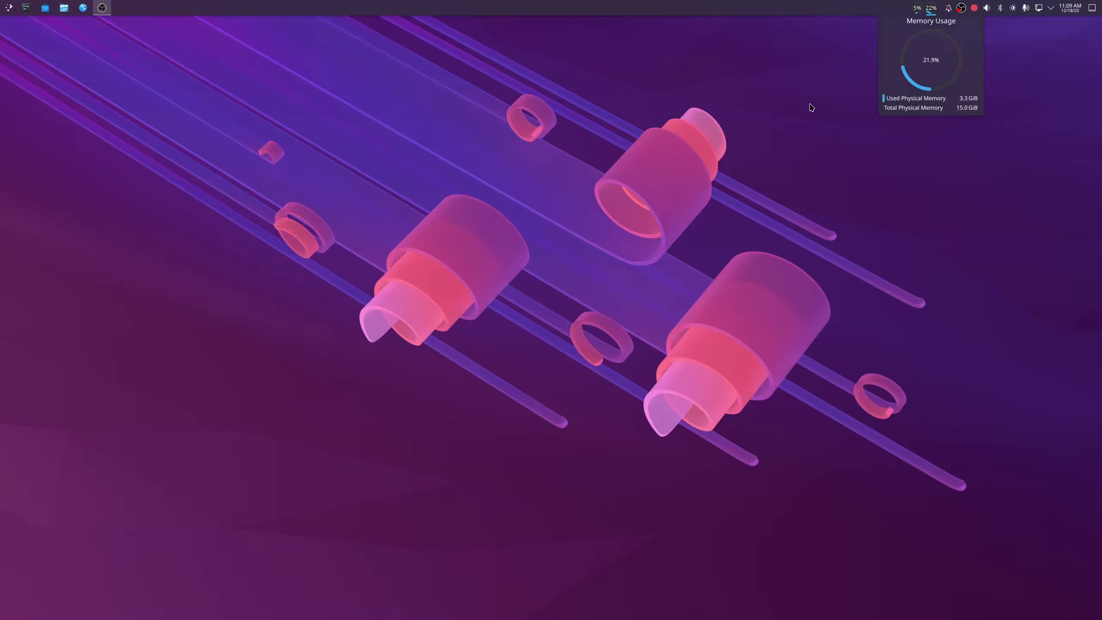
{"action": "right_click", "coordinate": [9, 11]}
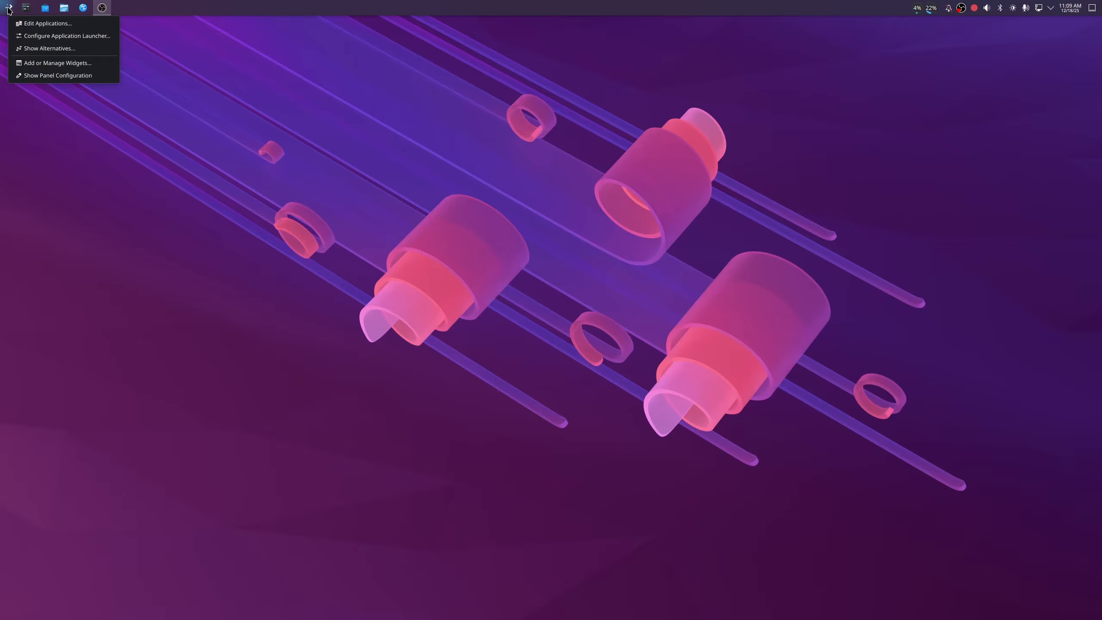
{"action": "left_click", "coordinate": [65, 37]}
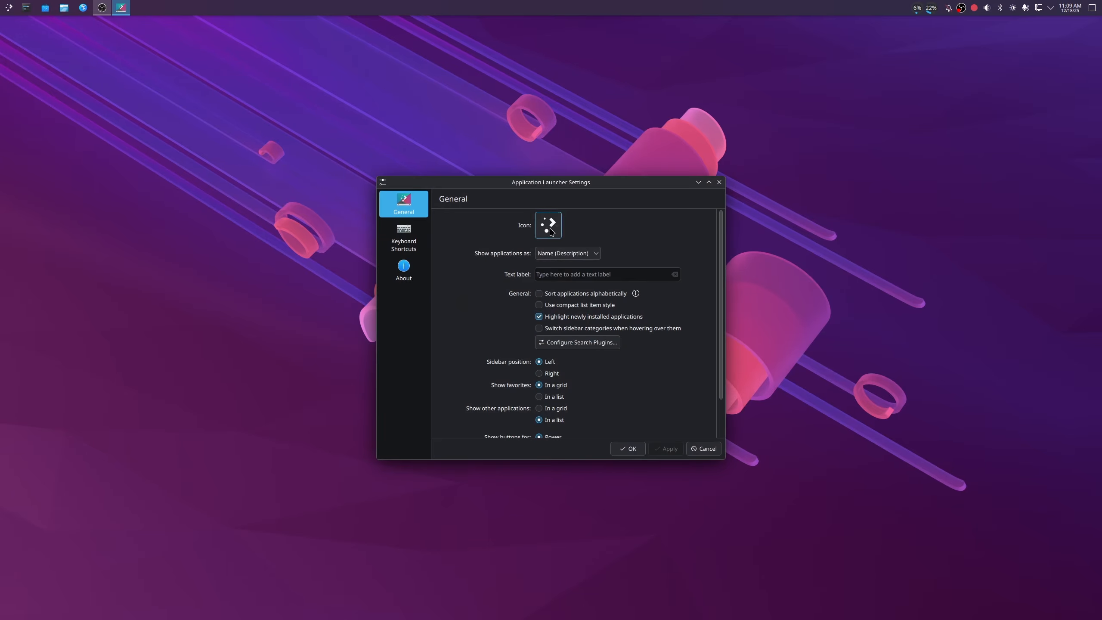
{"action": "left_click", "coordinate": [551, 231]}
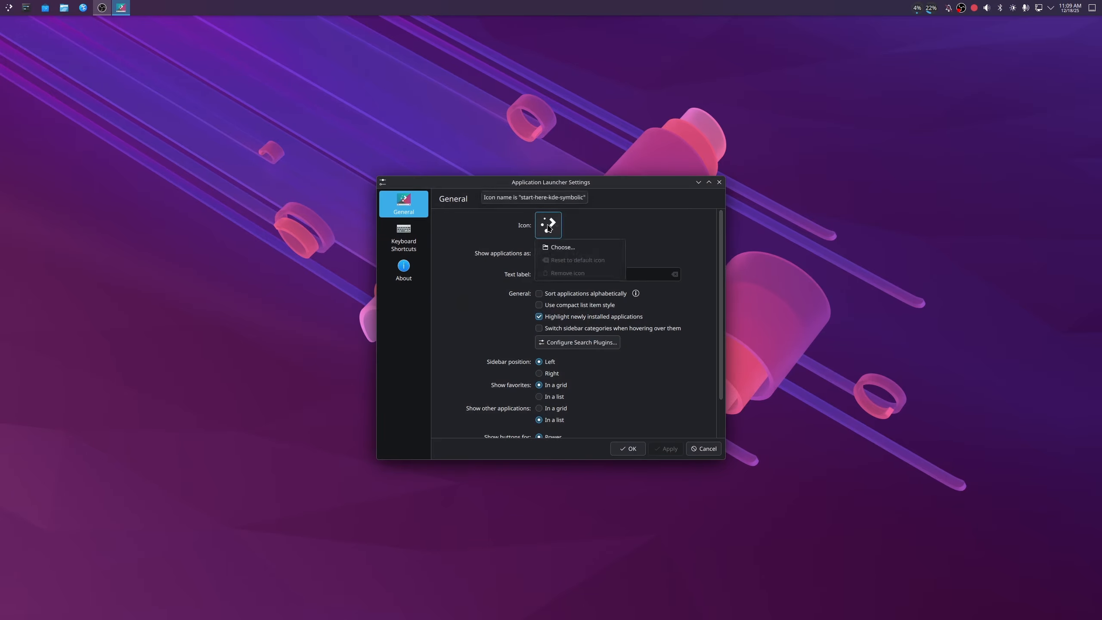
{"action": "left_click", "coordinate": [566, 248]}
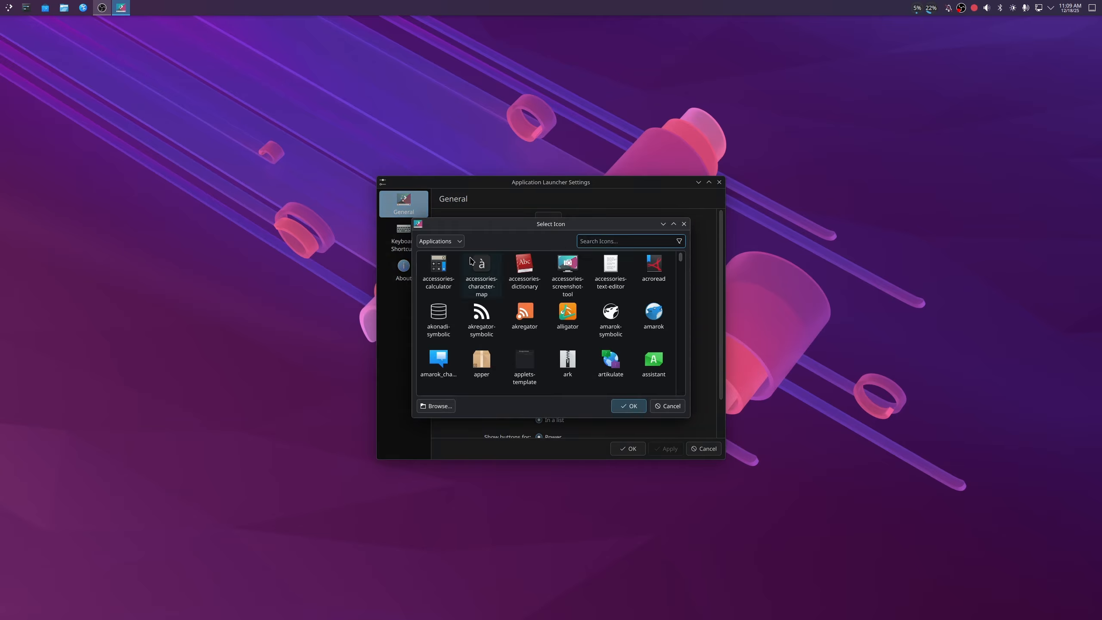
{"action": "scroll", "coordinate": [561, 329], "scroll_direction": "down", "scroll_amount": 5}
{"action": "scroll", "coordinate": [561, 330], "scroll_direction": "up", "scroll_amount": 5}
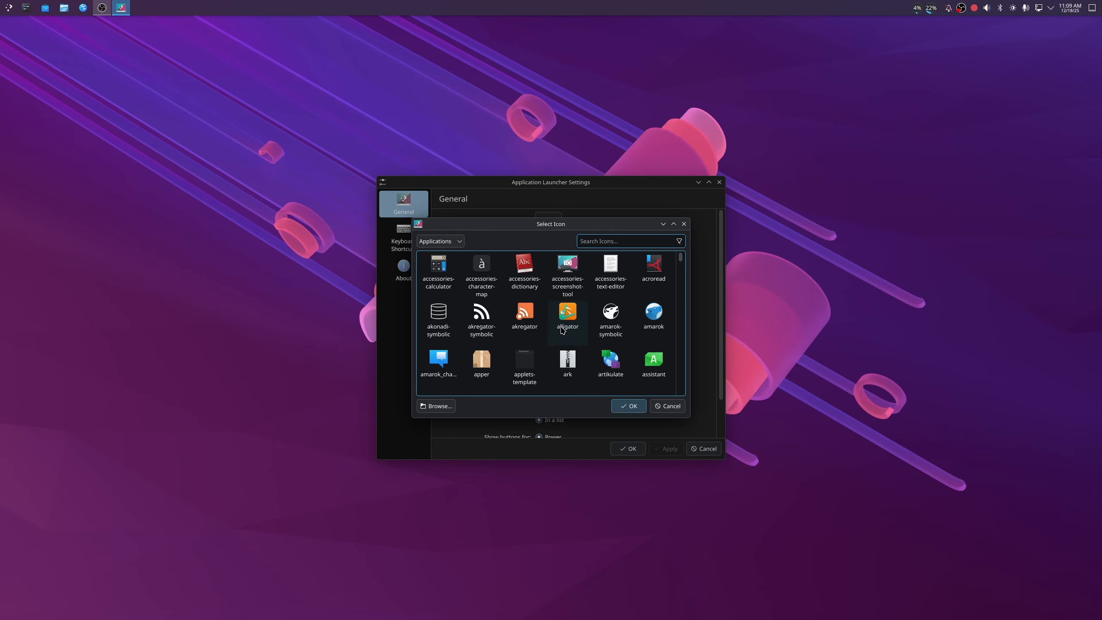
{"action": "left_click", "coordinate": [439, 241]}
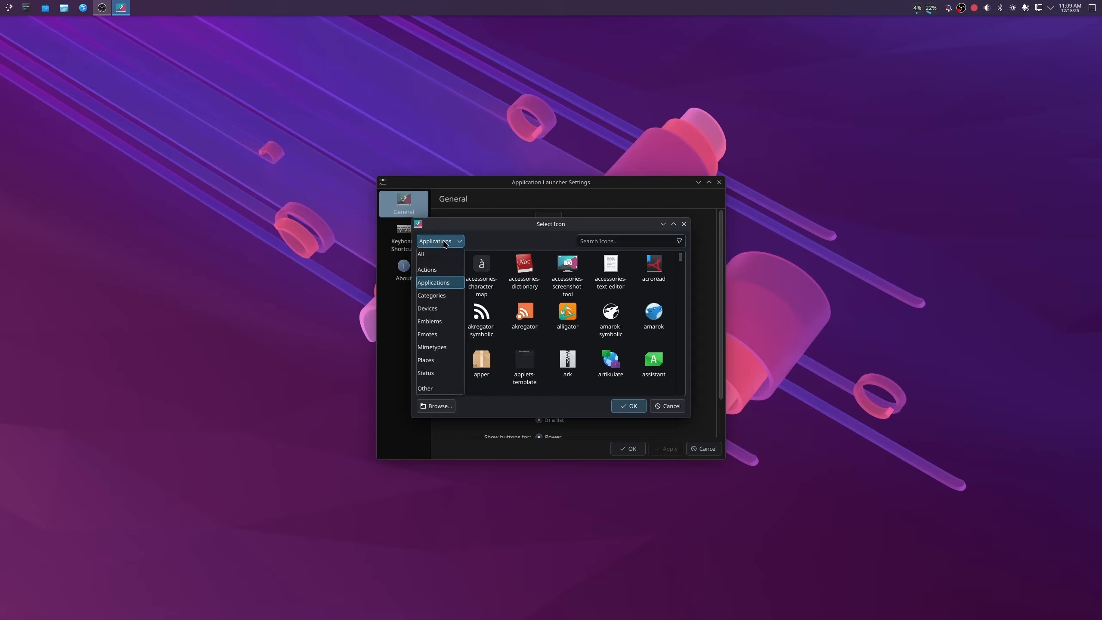
{"action": "left_click", "coordinate": [428, 389]}
{"action": "left_click", "coordinate": [440, 265]}
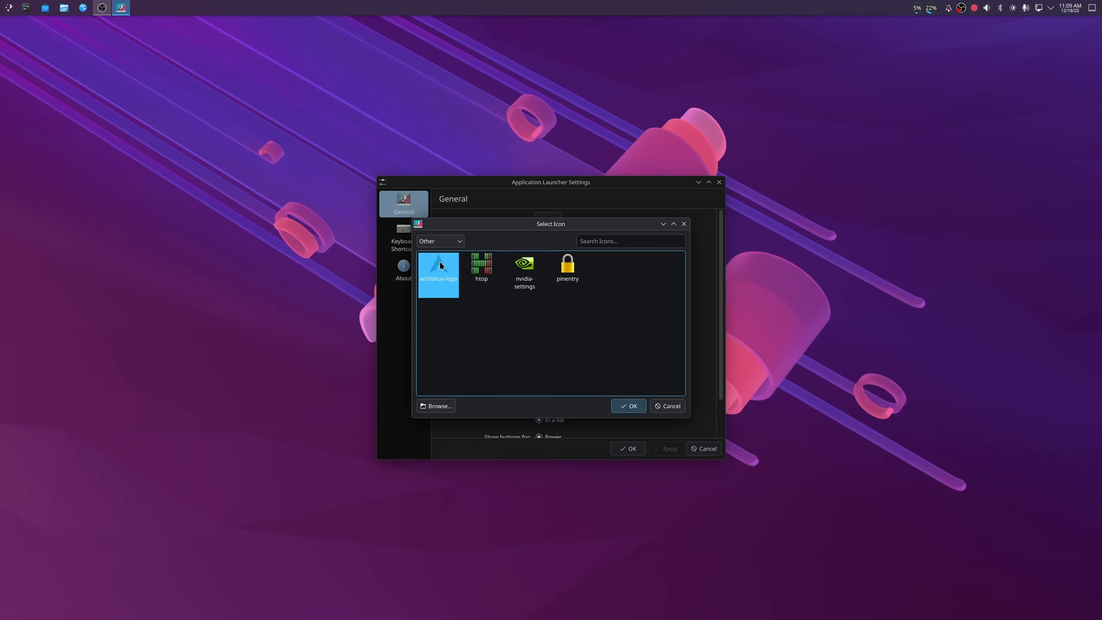
{"action": "left_click", "coordinate": [634, 408]}
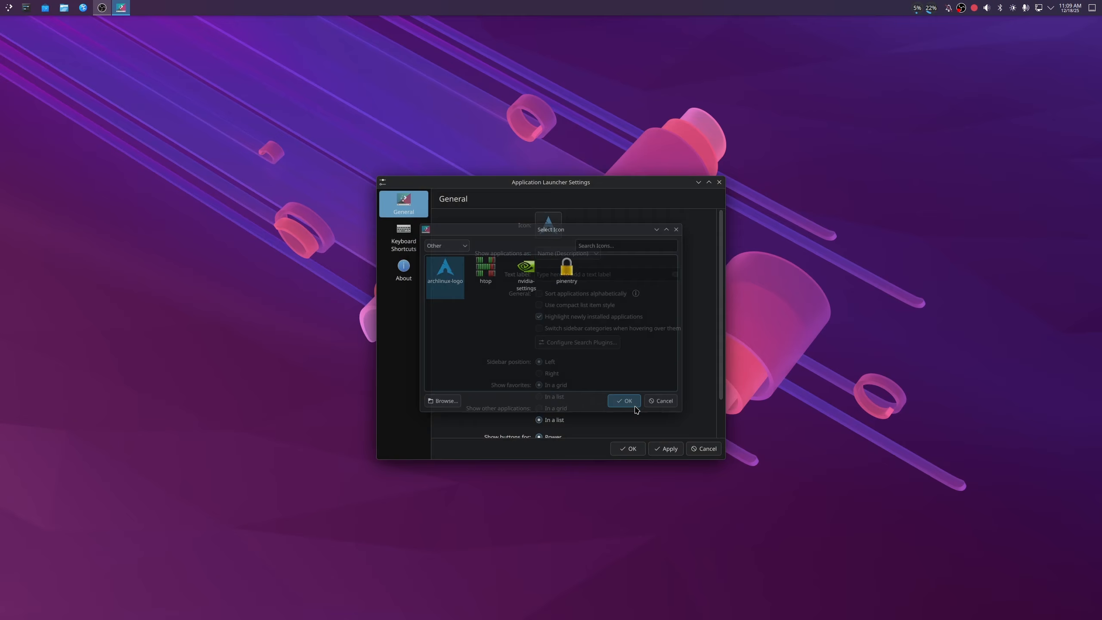
{"action": "left_click", "coordinate": [666, 449]}
{"action": "left_click", "coordinate": [638, 449]}
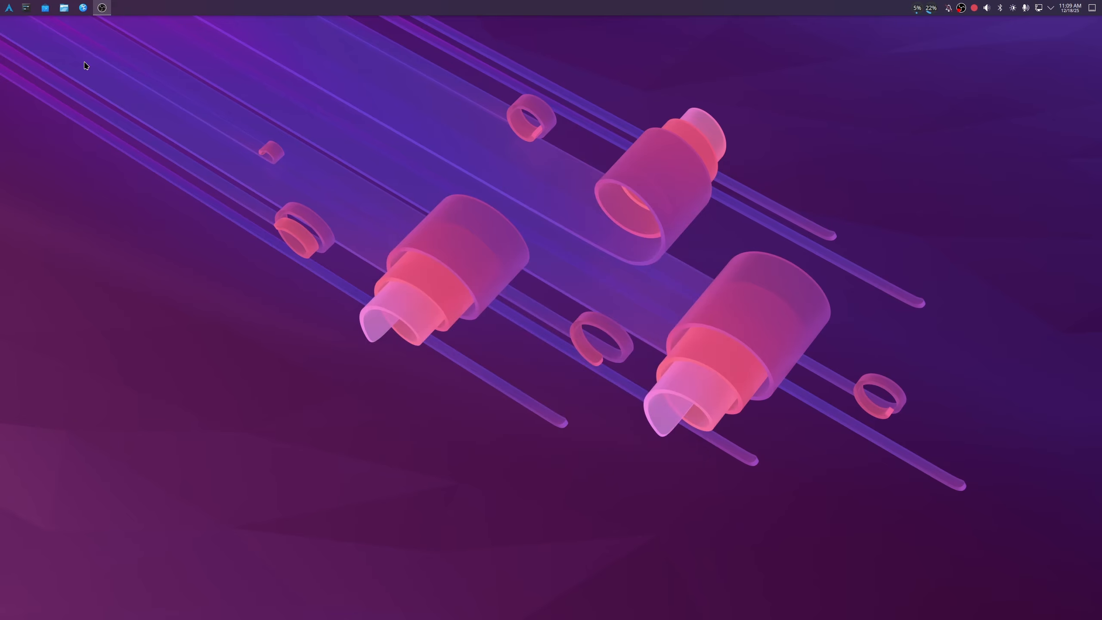
- Unpin System Settings, Discover and the web browser from the task manager, keeping only the file manager pinned
{"action": "right_click", "coordinate": [26, 11]}
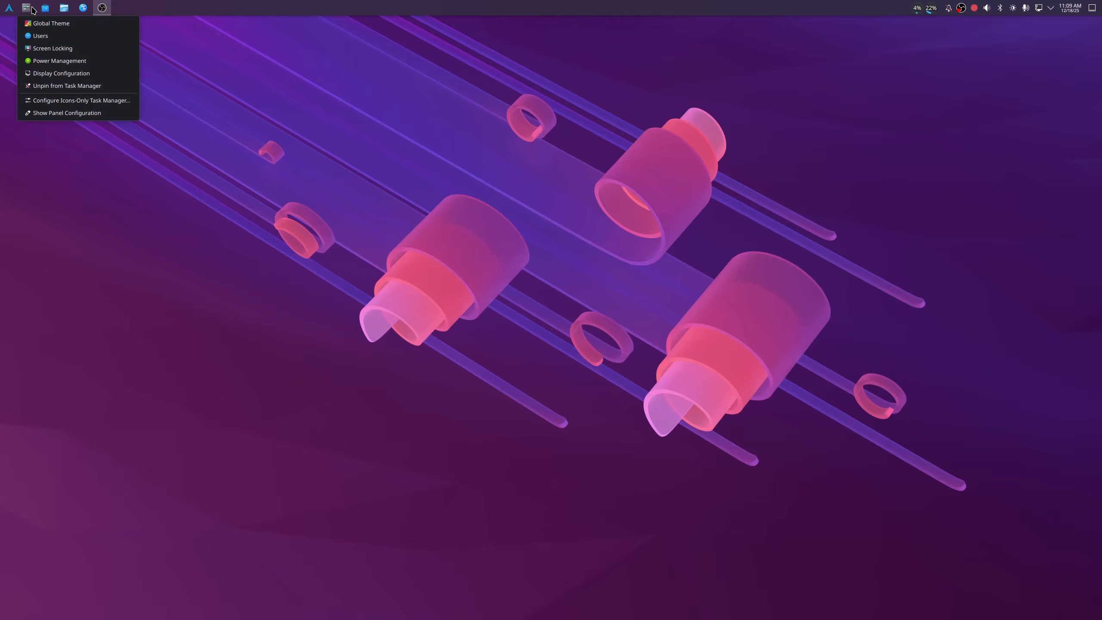
{"action": "left_click", "coordinate": [51, 86]}
{"action": "right_click", "coordinate": [26, 8]}
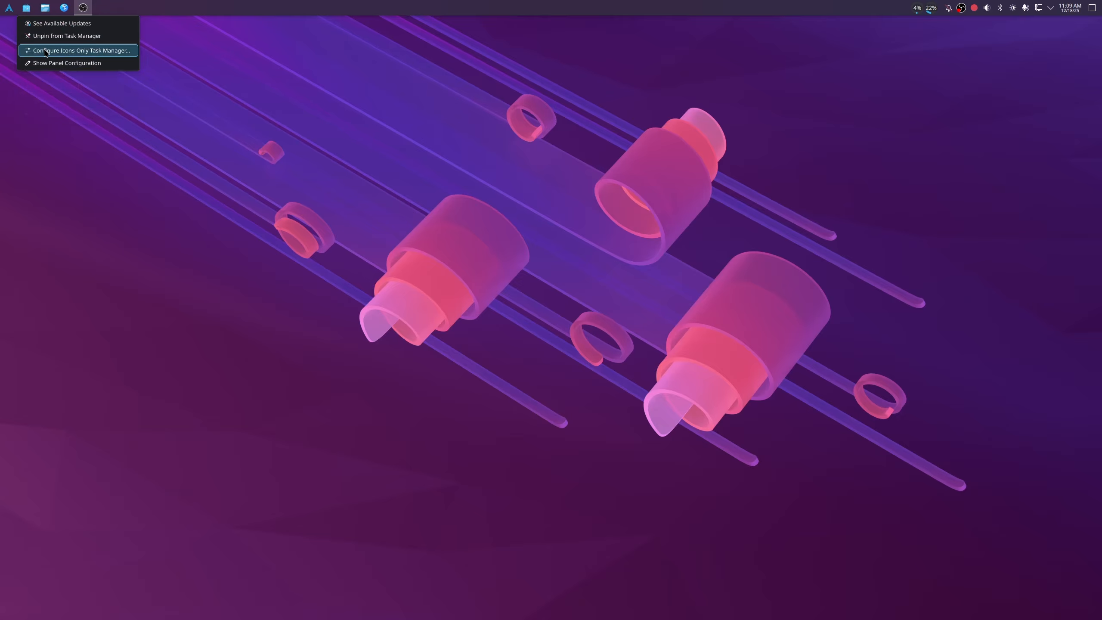
{"action": "left_click", "coordinate": [45, 39]}
{"action": "right_click", "coordinate": [45, 8]}
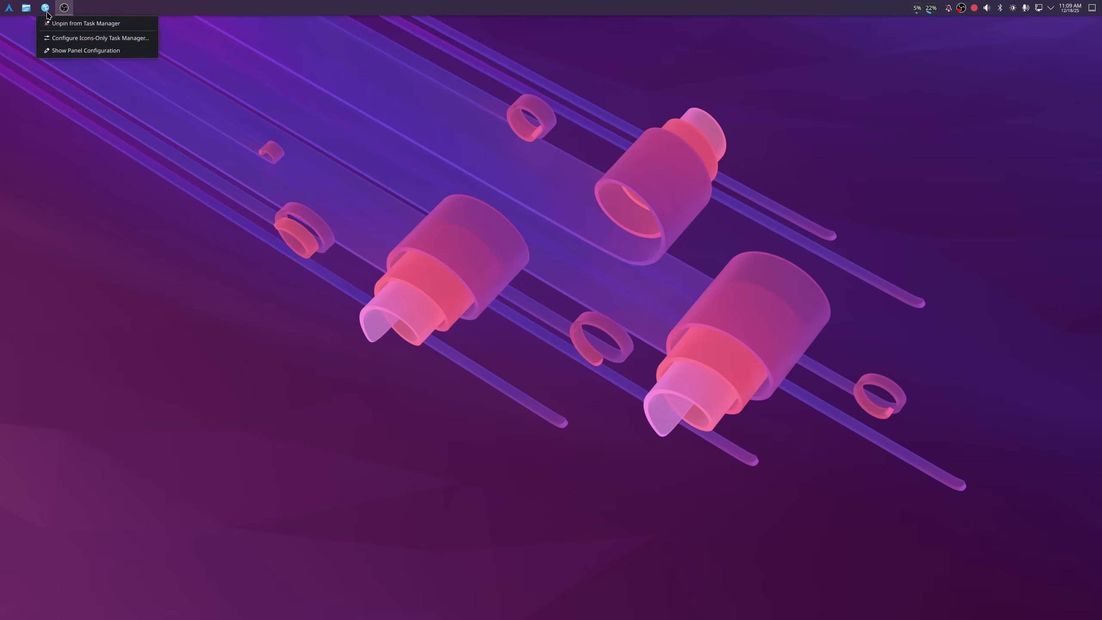
{"action": "left_click", "coordinate": [55, 23]}
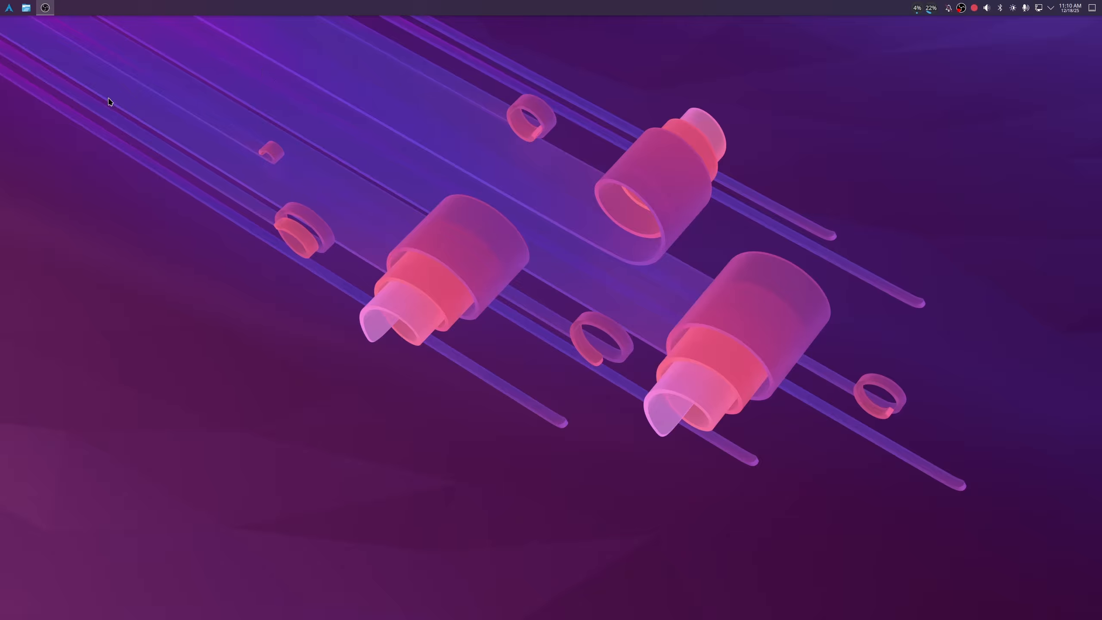
- Test what the desktop's top-left hot corner triggers, and return to the desktop
{"action": "left_click", "coordinate": [7, 12]}
{"action": "left_click", "coordinate": [6, 11]}
{"action": "mouse_move", "coordinate": [1, 0]}
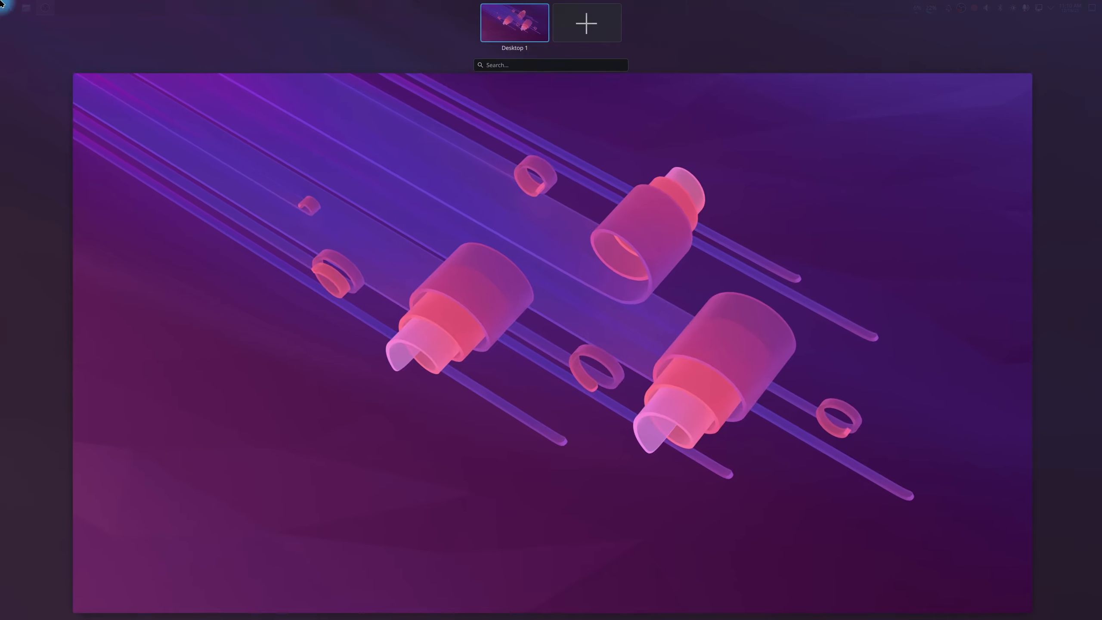
{"action": "left_click", "coordinate": [225, 244]}
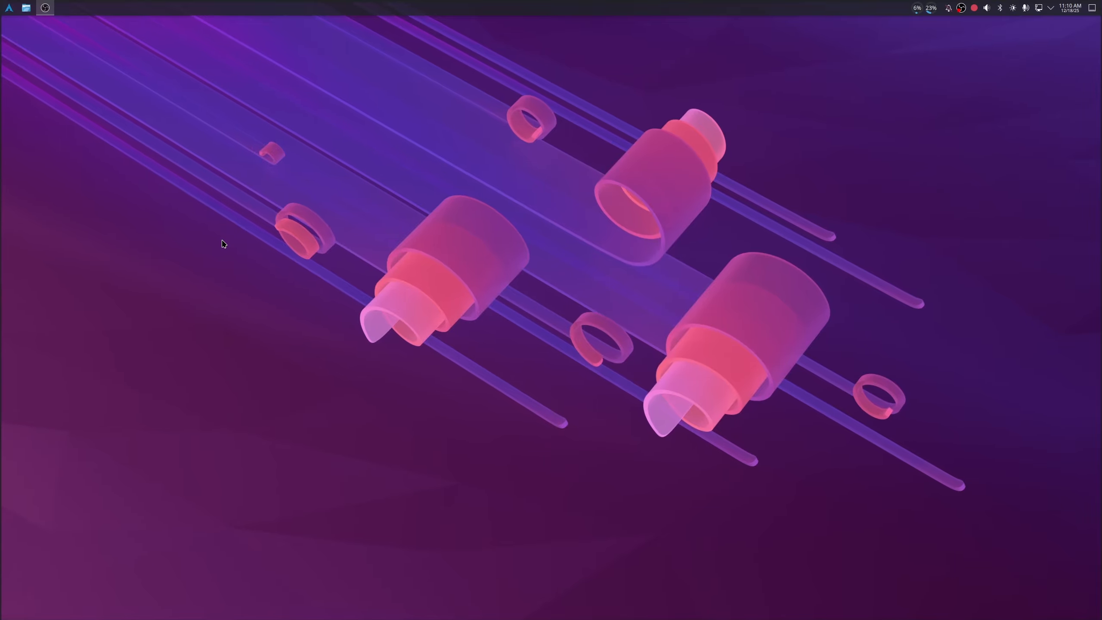
{"action": "mouse_move", "coordinate": [1, 3]}
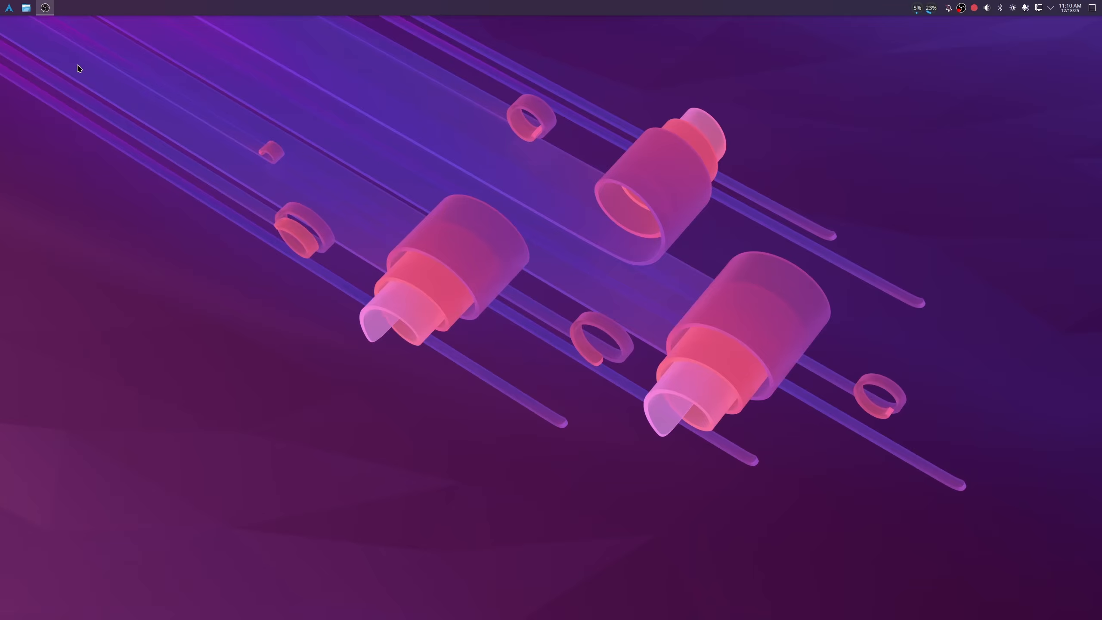
- Find the Screen Edges settings by searching for "corners" and set the top-left corner to No Action
{"action": "left_click", "coordinate": [11, 8]}
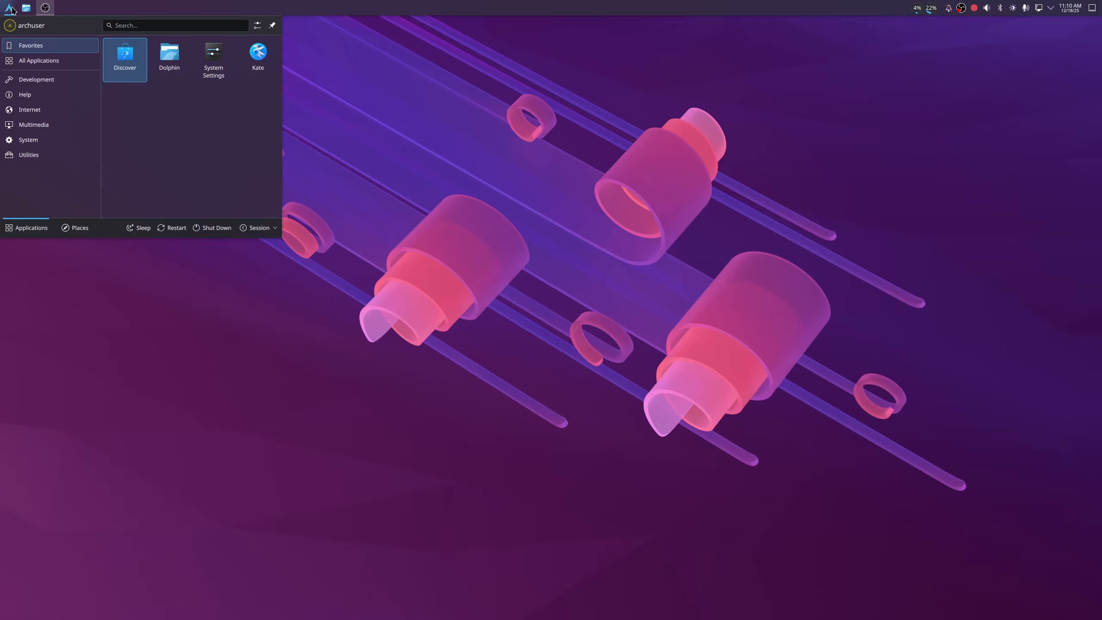
{"action": "type", "text": "corners"}
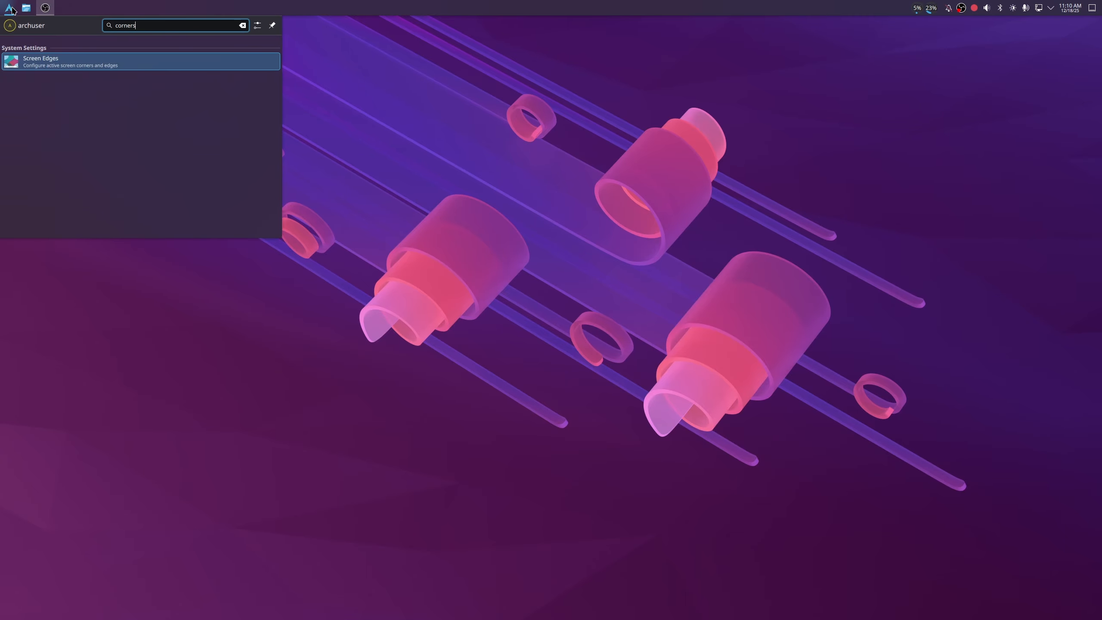
{"action": "left_click", "coordinate": [75, 62]}
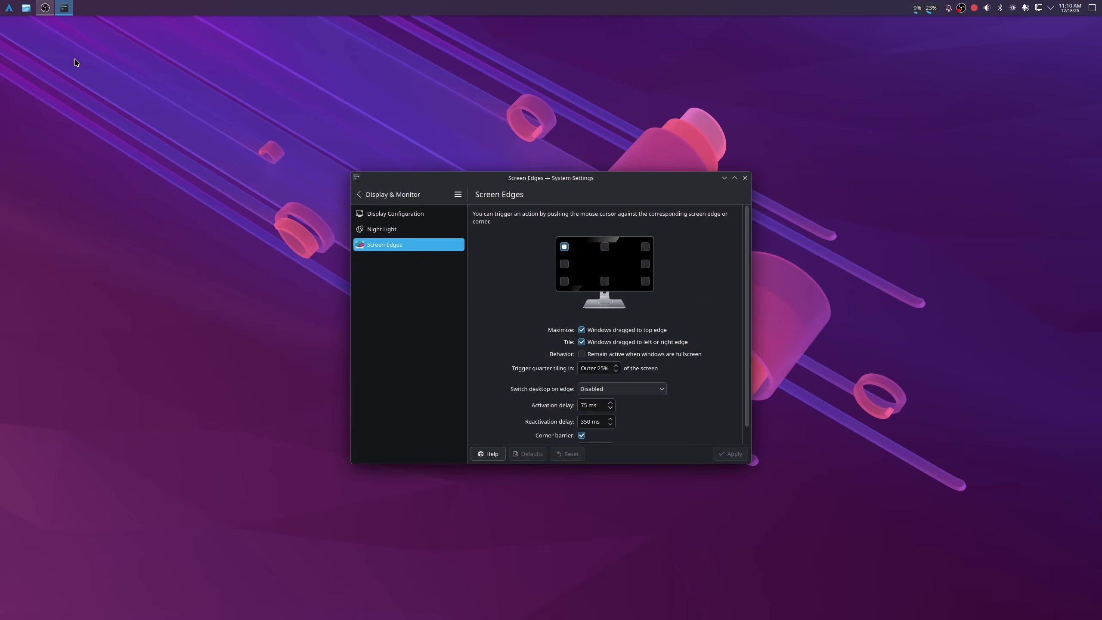
{"action": "left_click", "coordinate": [565, 248]}
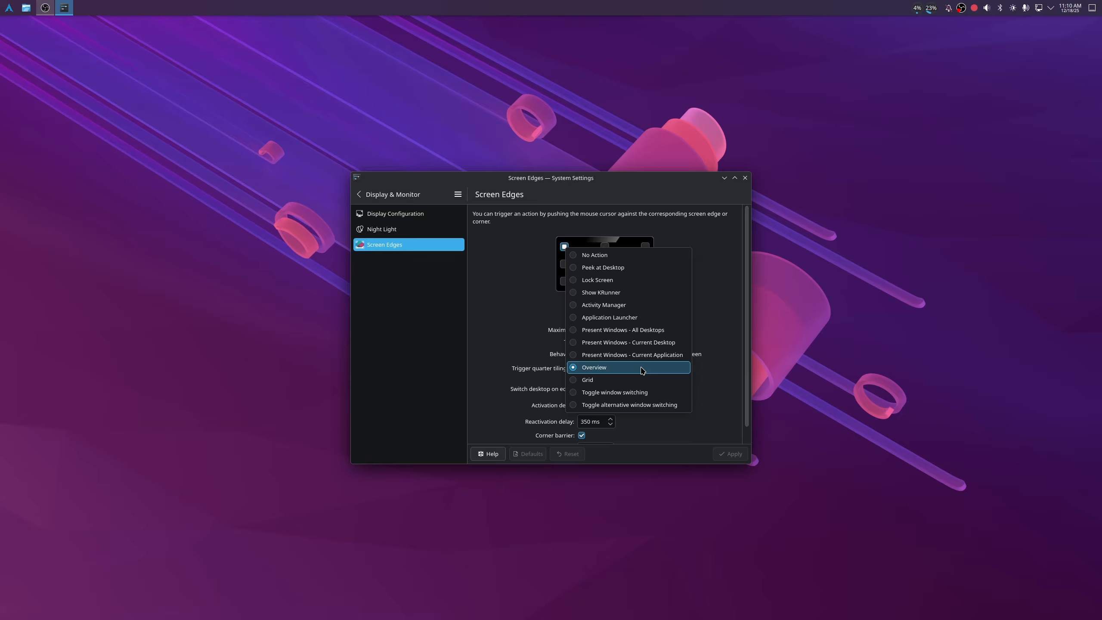
{"action": "left_click", "coordinate": [622, 259]}
- Set the top-right screen corner to Overview, apply the change, leave the top edge at No Action, and close the settings
{"action": "left_click", "coordinate": [645, 247]}
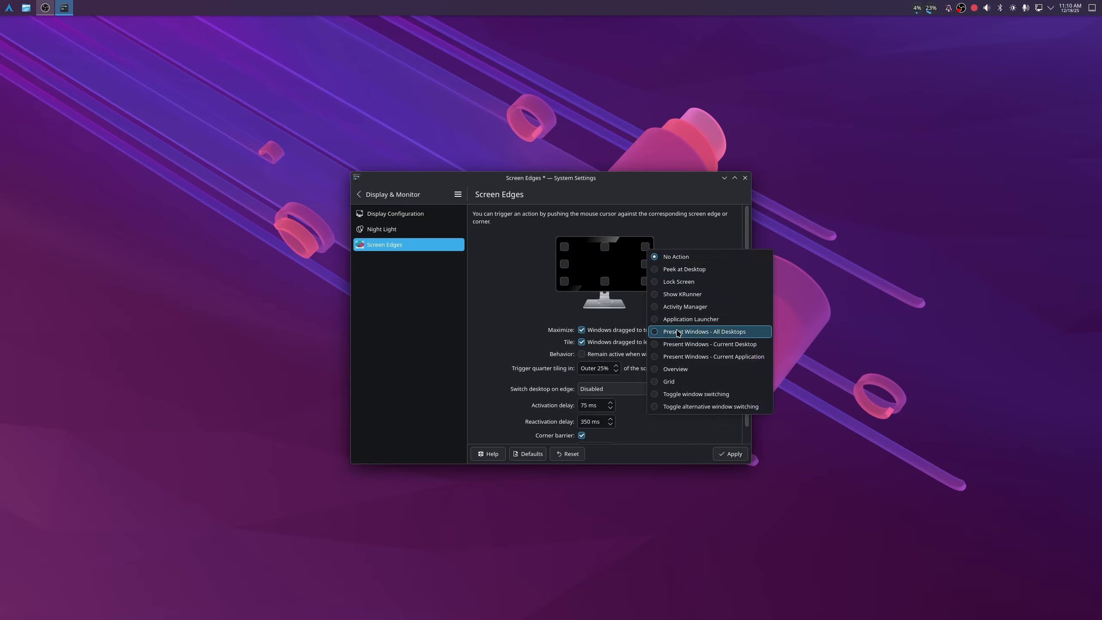
{"action": "left_click", "coordinate": [681, 368]}
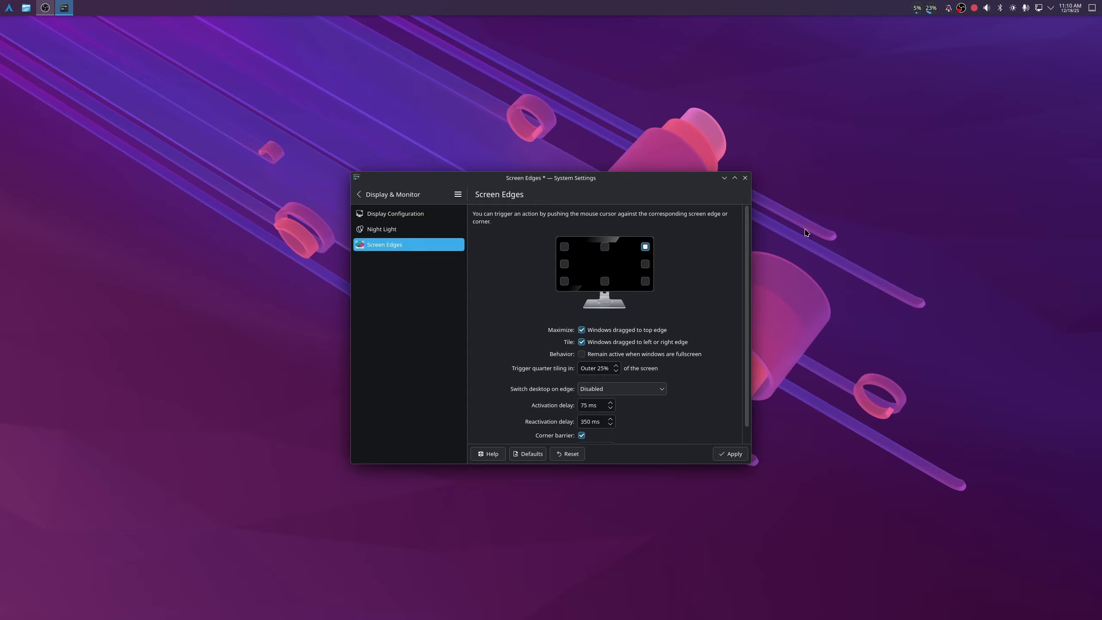
{"action": "left_click", "coordinate": [730, 454]}
{"action": "left_click", "coordinate": [604, 248]}
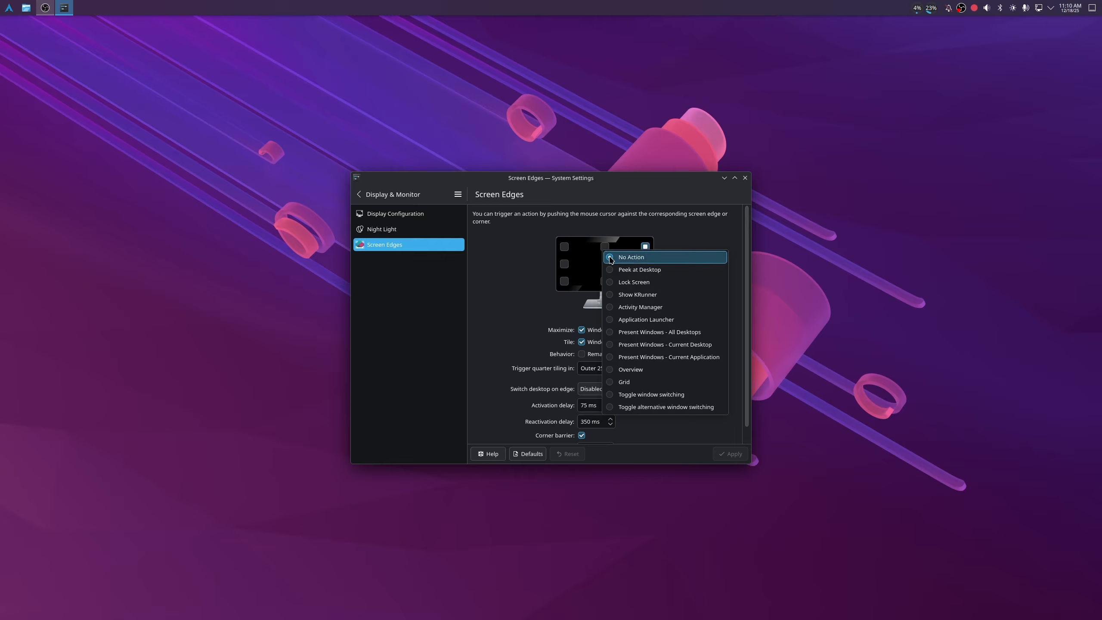
{"action": "left_click", "coordinate": [686, 224]}
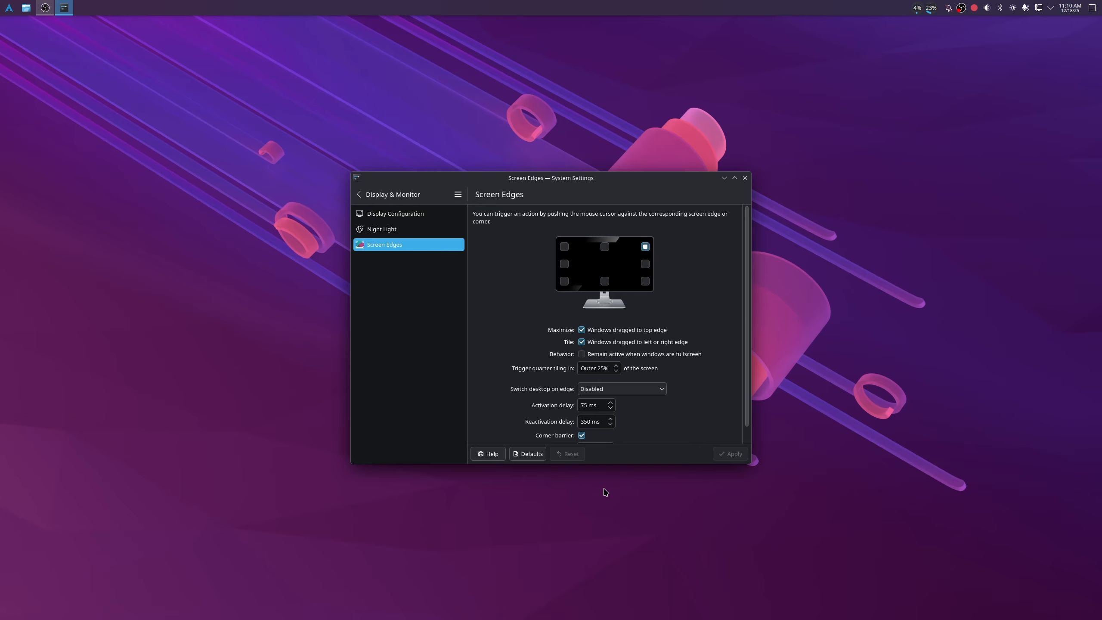
{"action": "left_click", "coordinate": [745, 178]}
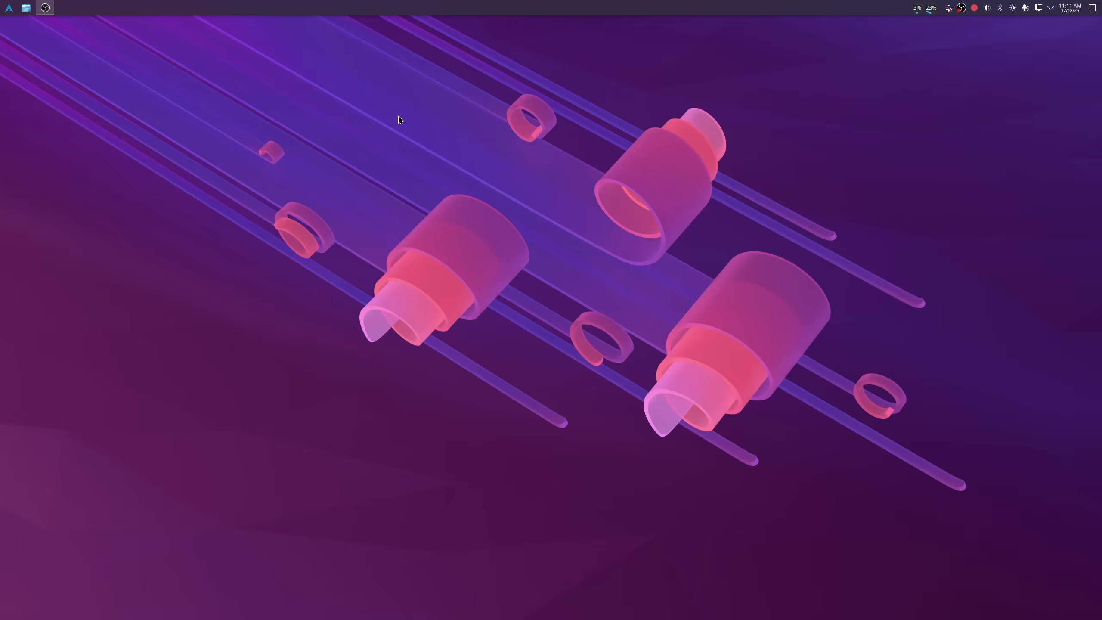
- Launch Konsole from the application launcher and pin it to the task manager
{"action": "left_click", "coordinate": [8, 9]}
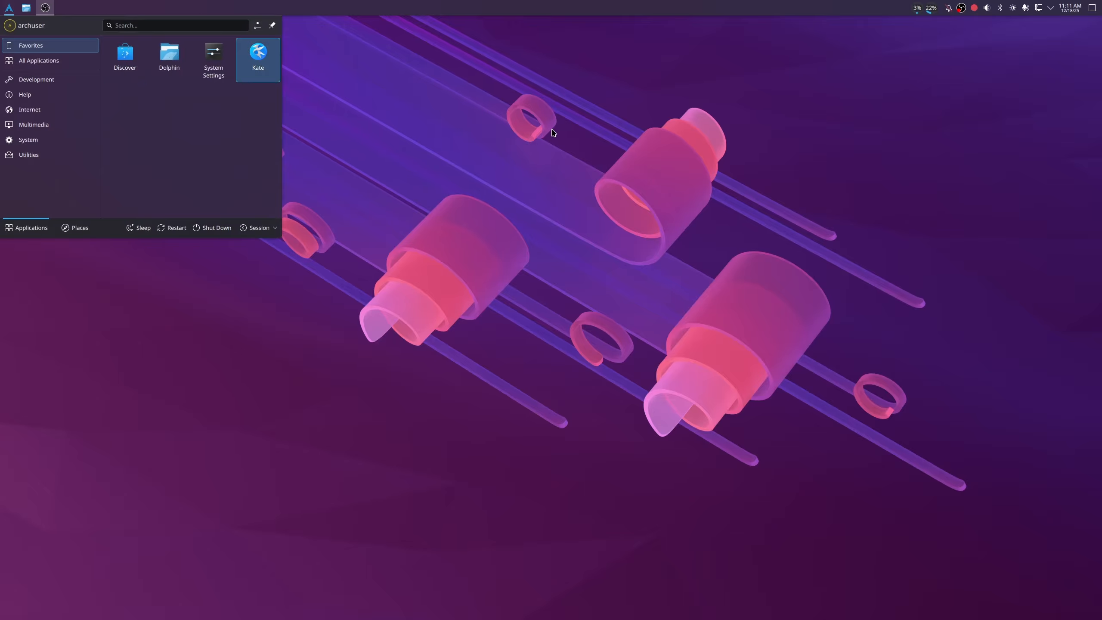
{"action": "type", "text": "konsole"}
{"action": "key", "text": "Return"}
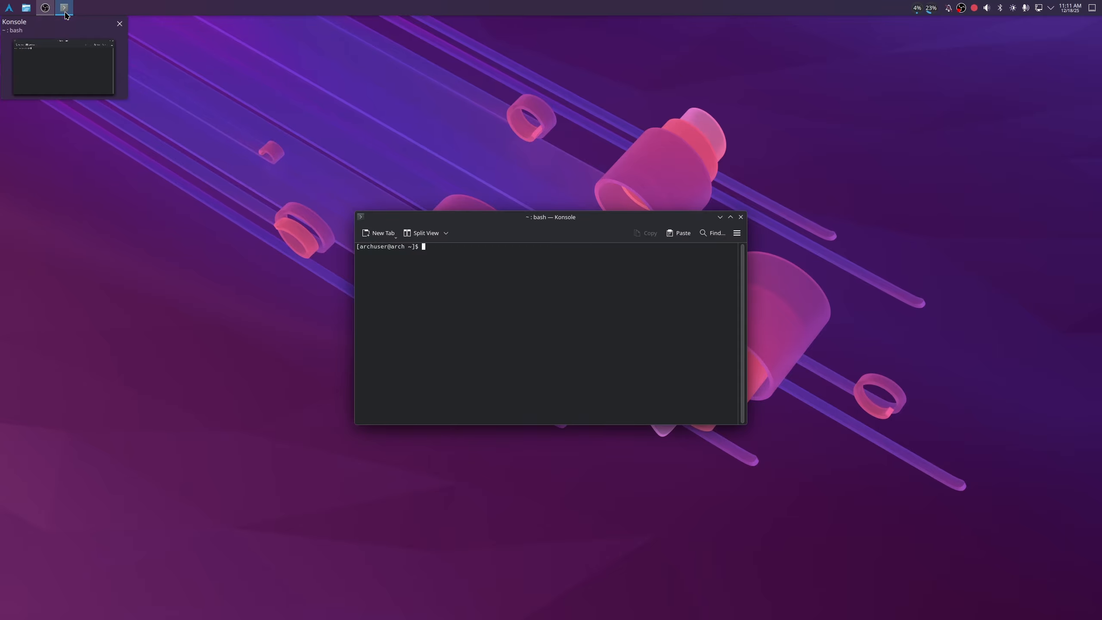
{"action": "right_click", "coordinate": [65, 14]}
{"action": "left_click", "coordinate": [93, 49]}
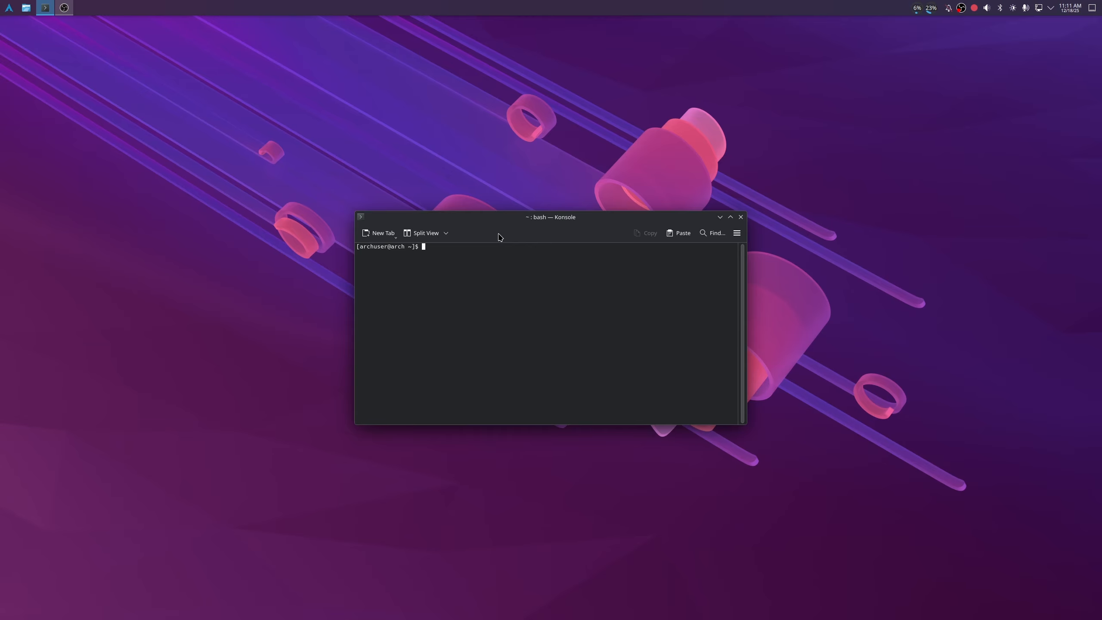
- Maximize the Konsole window and enlarge its terminal text
{"action": "double_click", "coordinate": [490, 221]}
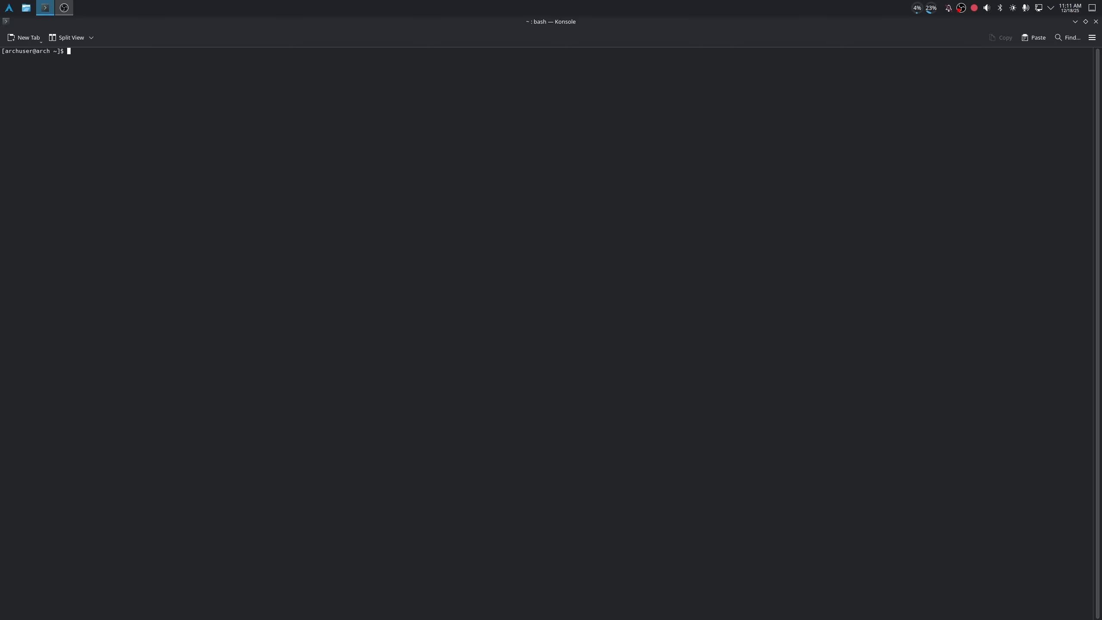
{"action": "key", "text": "ctrl+plus"}
{"action": "key", "text": "ctrl+plus"}
{"action": "key", "text": "ctrl+plus"}
{"action": "key", "text": "ctrl+plus"}
{"action": "key", "text": "ctrl+plus"}
{"action": "key", "text": "ctrl+plus"}
{"action": "key", "text": "ctrl+plus"}
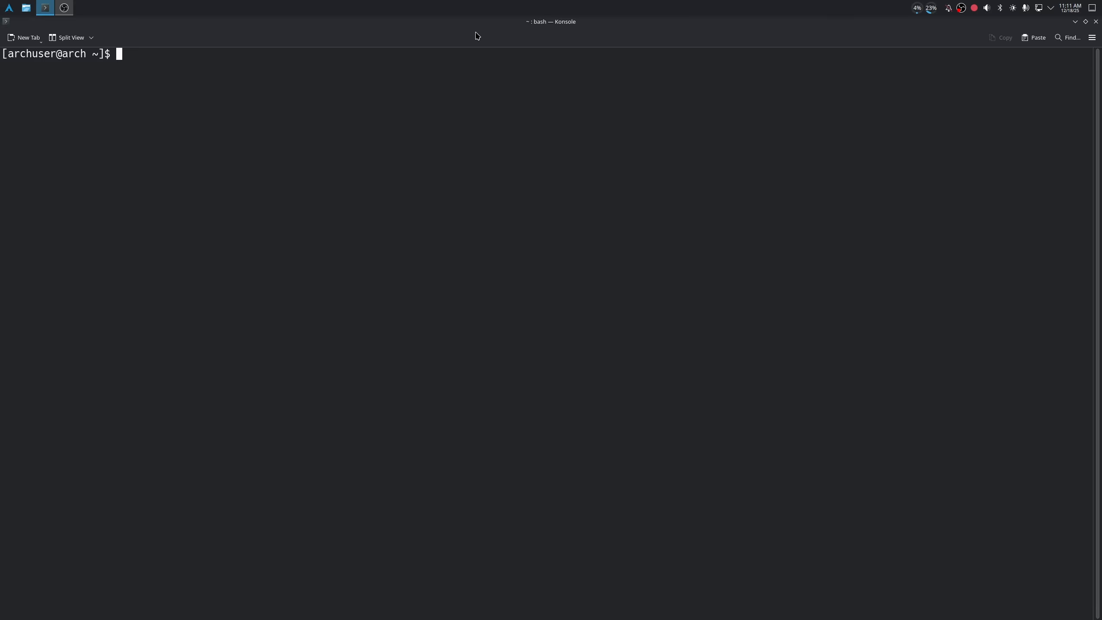
- Run a full system upgrade with "sudo pacman -Syu", entering the sudo password
{"action": "type", "text": "sudo pacman -Syu"}
{"action": "key", "text": "Return"}
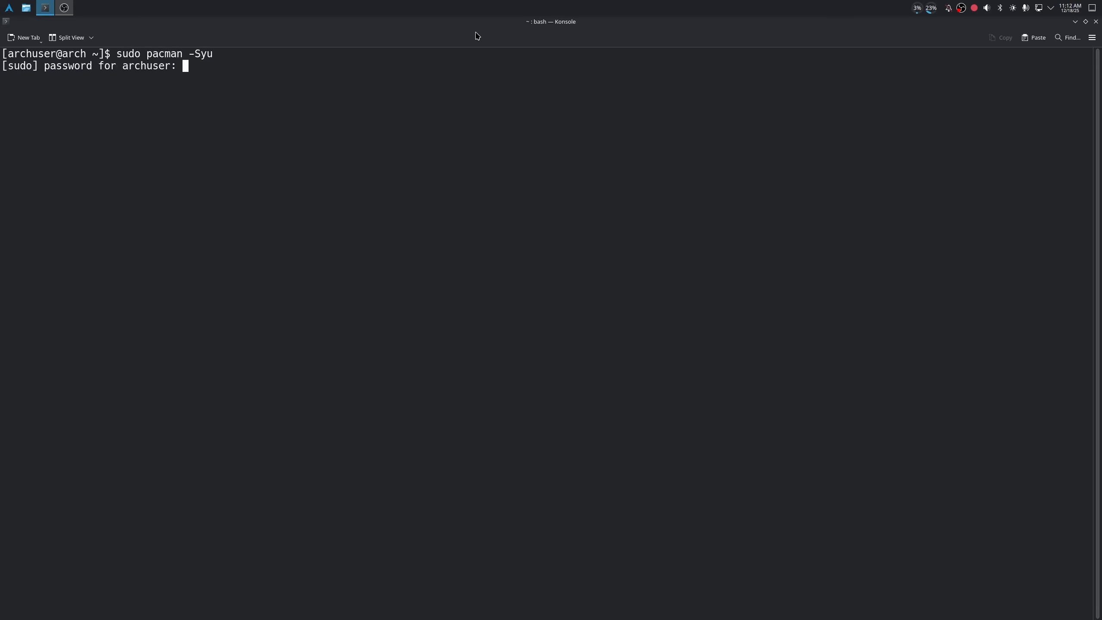
{"action": "key", "text": "Return"}
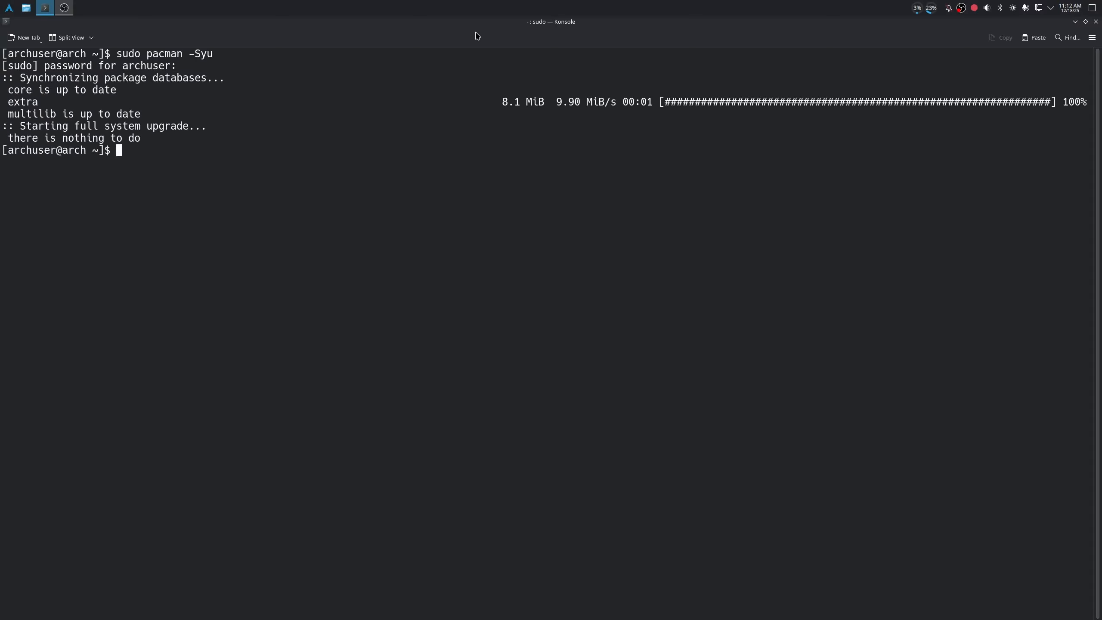
- Install git with "sudo pacman -S --needed git" and accept the installation
{"action": "type", "text": "usdo p"}
{"action": "key", "text": "BackSpace"}
{"action": "key", "text": "BackSpace"}
{"action": "key", "text": "BackSpace"}
{"action": "key", "text": "BackSpace"}
{"action": "key", "text": "BackSpace"}
{"action": "key", "text": "BackSpace"}
{"action": "type", "text": "sudo pacman -S"}
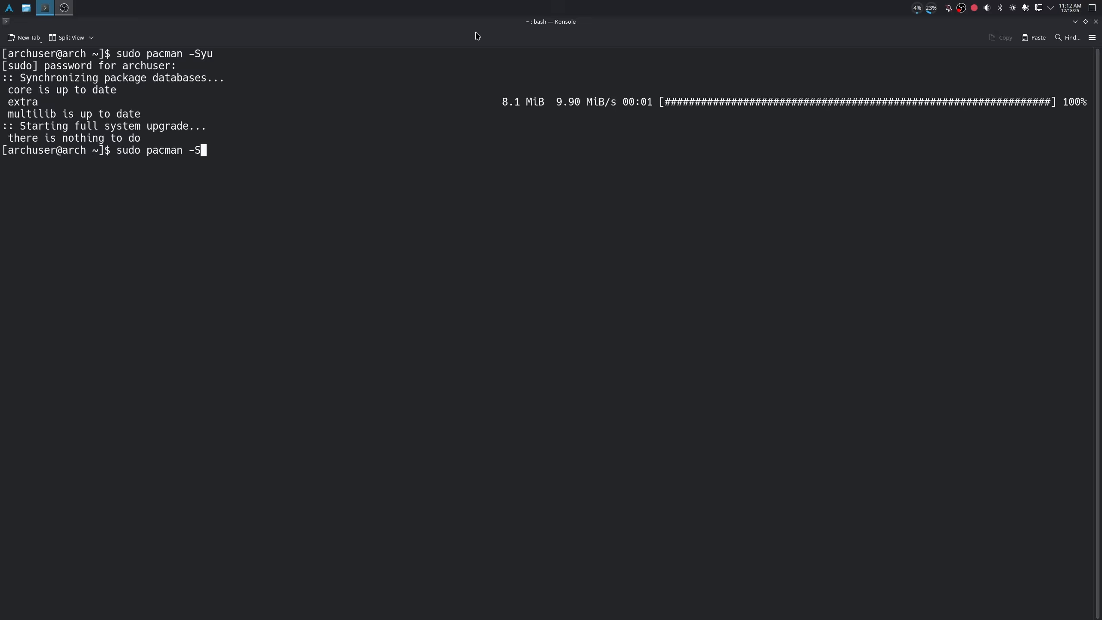
{"action": "type", "text": " --needed git"}
{"action": "key", "text": "Return"}
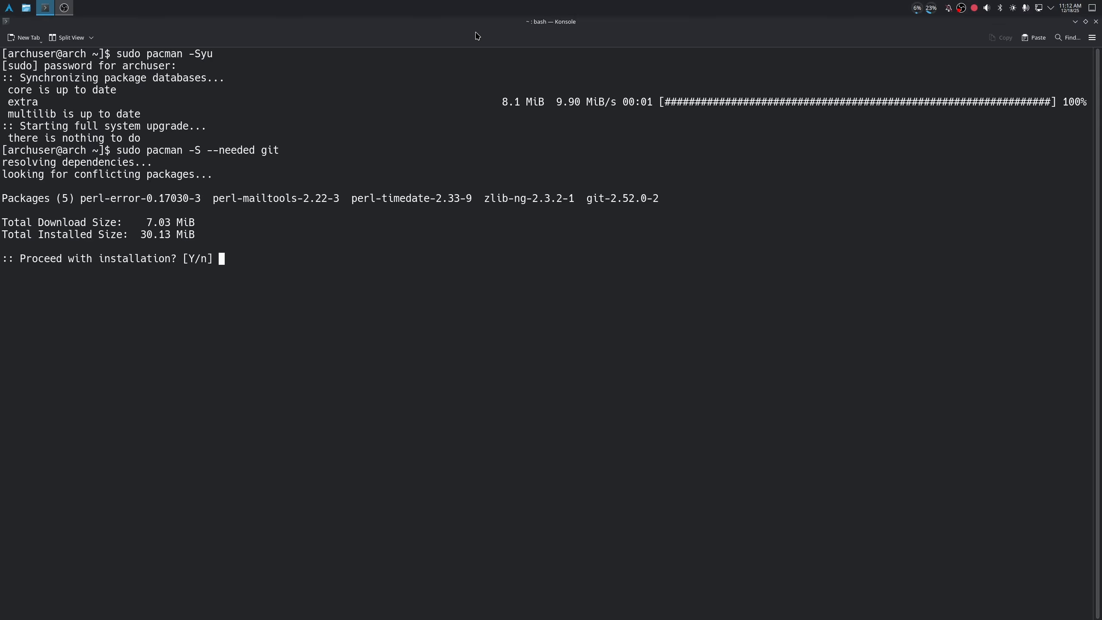
{"action": "key", "text": "Return"}
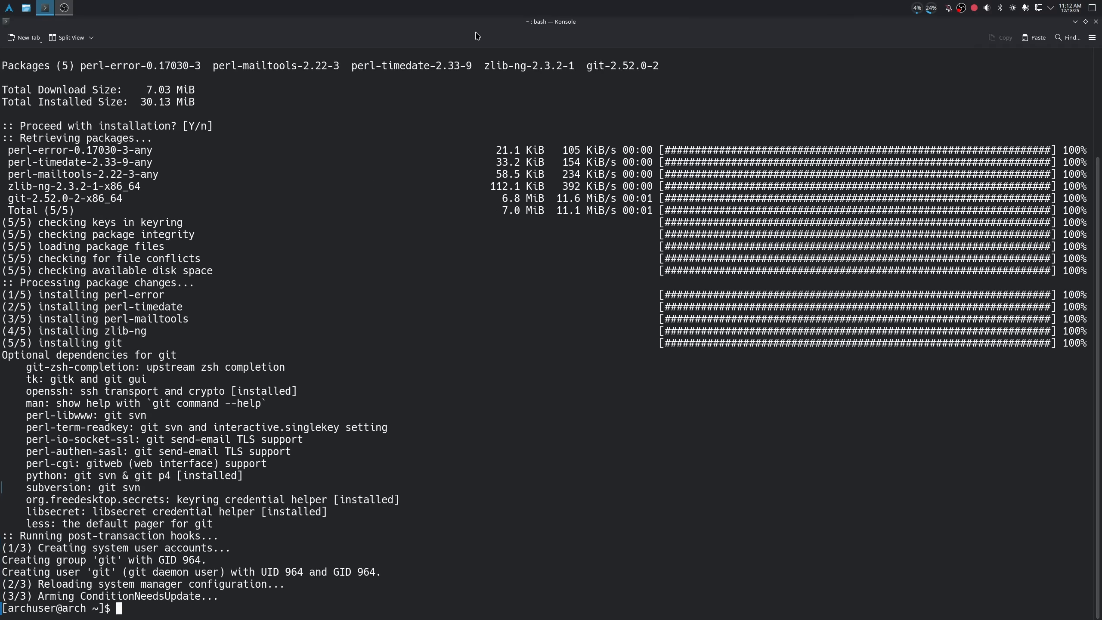
- Clear the terminal, then create a "repos" directory in the home folder and change into it
{"action": "type", "text": "clear"}
{"action": "key", "text": "Return"}
{"action": "type", "text": "mkdir repos"}
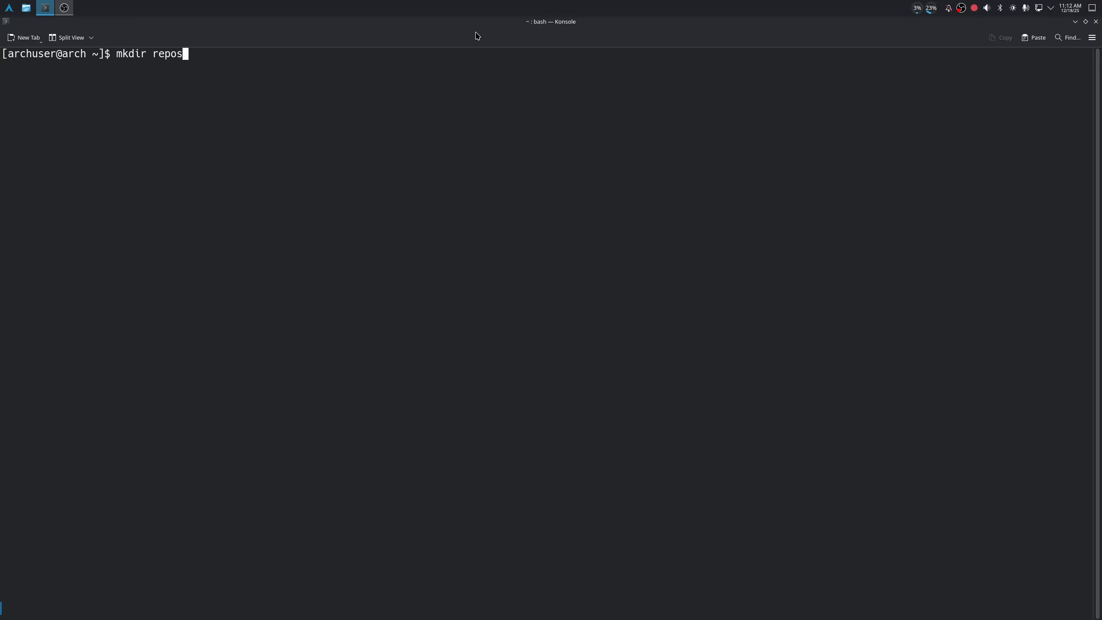
{"action": "key", "text": "Return"}
{"action": "type", "text": "cd repos"}
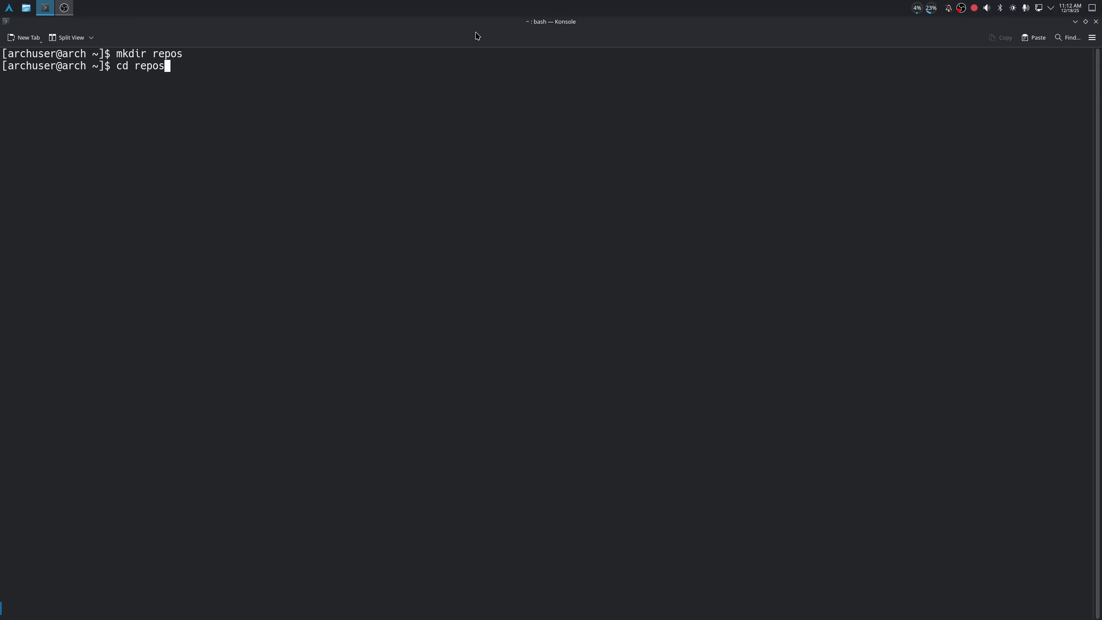
{"action": "key", "text": "Return"}
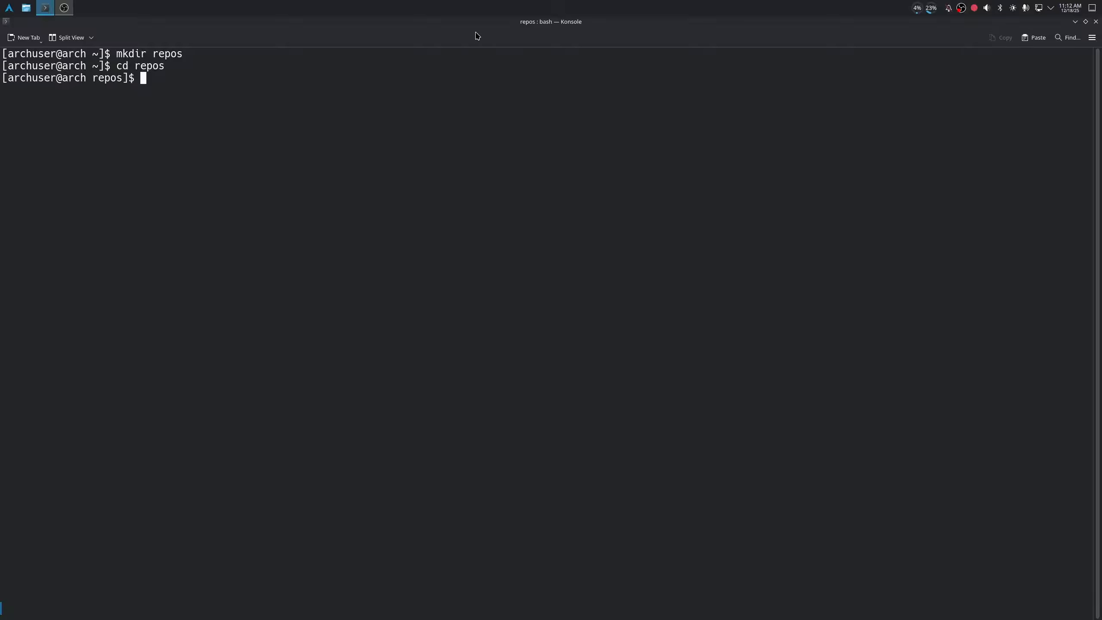
{"action": "type", "text": "git clone https://aur.archl"}
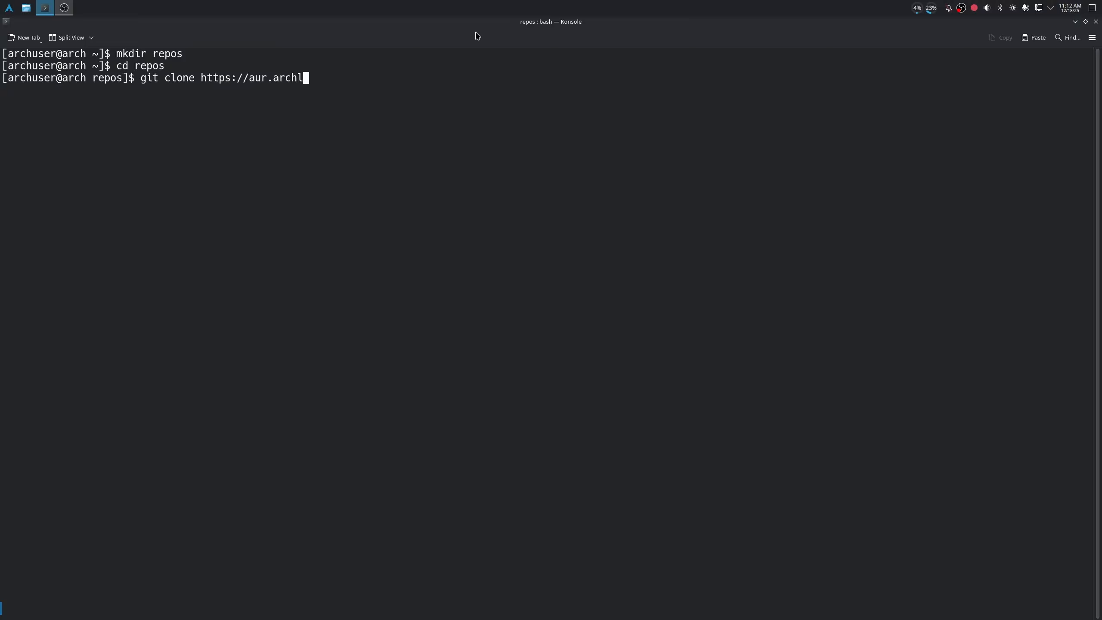
{"action": "type", "text": "inux.org/git"}
{"action": "key", "text": "BackSpace"}
{"action": "key", "text": "BackSpace"}
{"action": "key", "text": "BackSpace"}
{"action": "type", "text": "yay.git"}
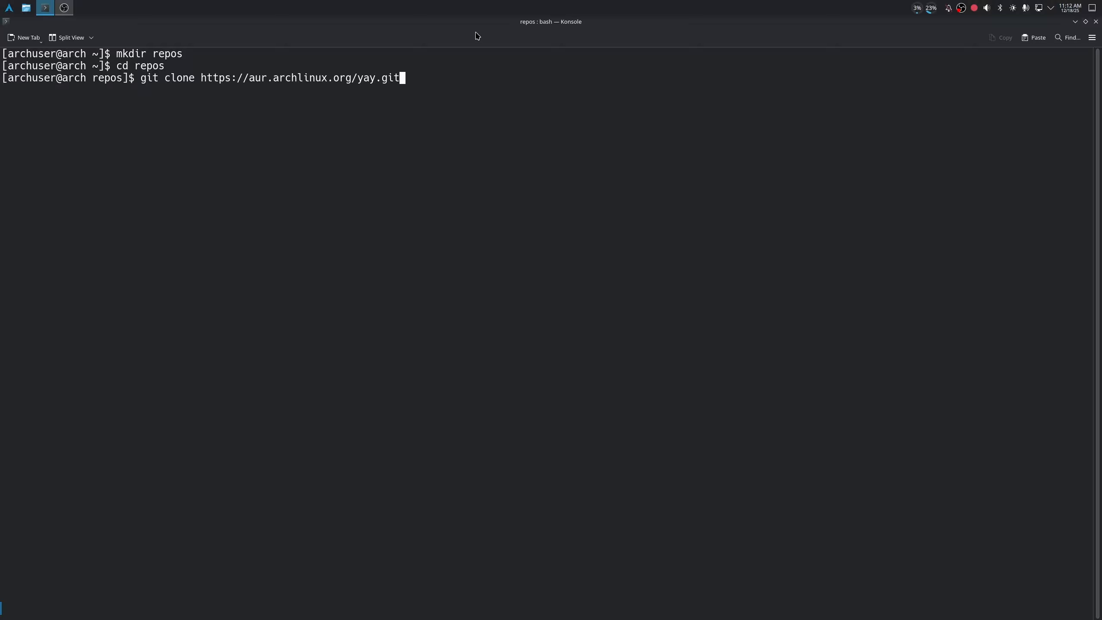
{"action": "key", "text": "Return"}
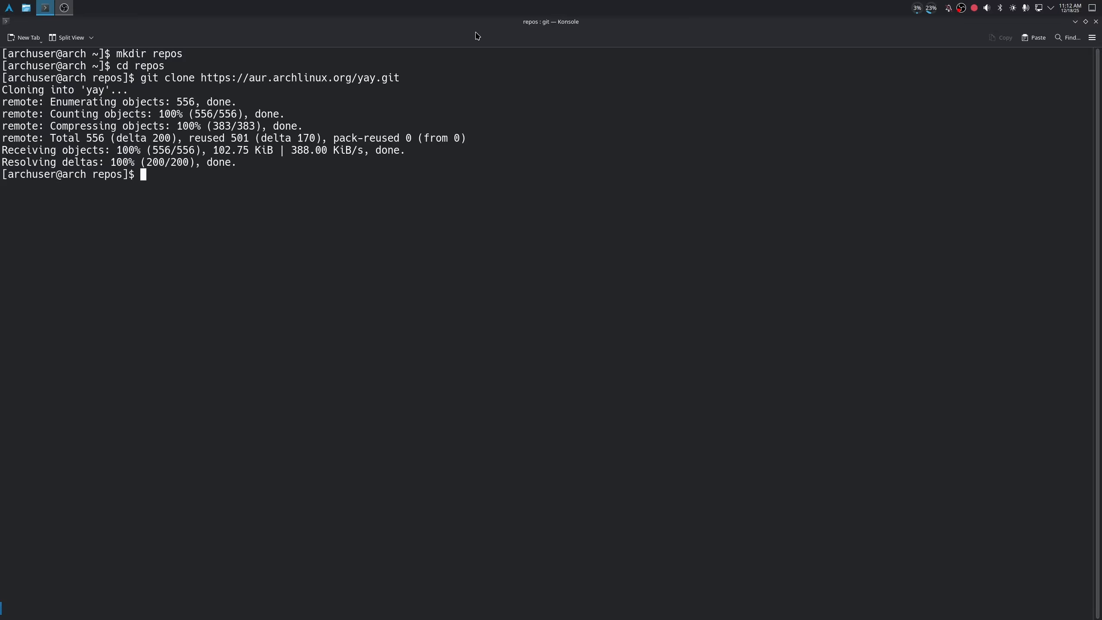
- List the repos directory, change into the cloned "yay" folder and list its contents
{"action": "type", "text": "ls"}
{"action": "key", "text": "Return"}
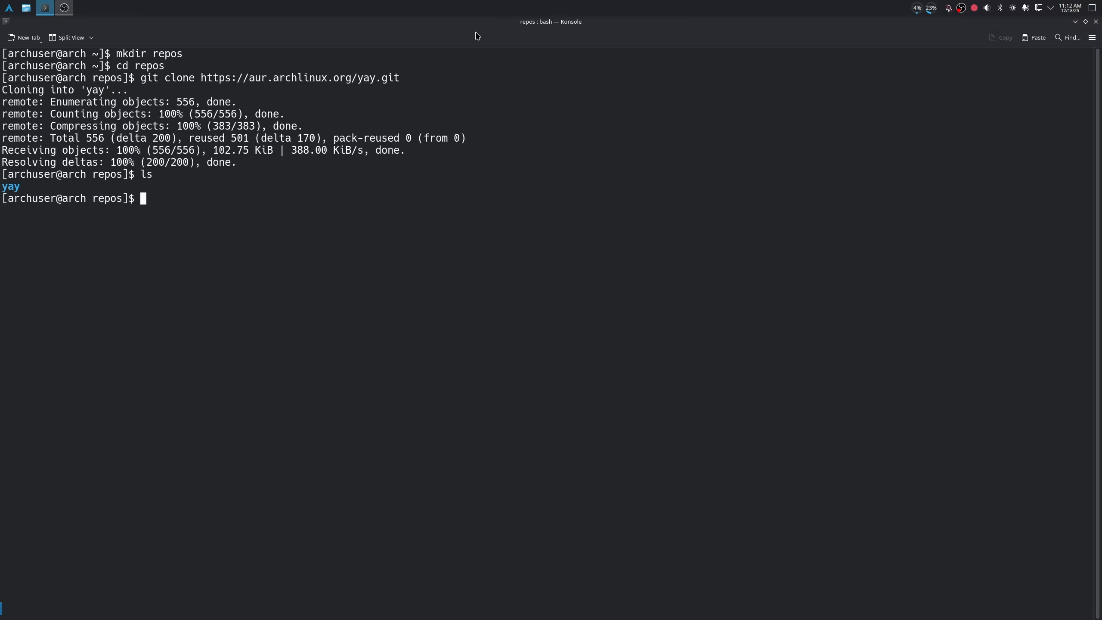
{"action": "type", "text": "cd yay"}
{"action": "key", "text": "Return"}
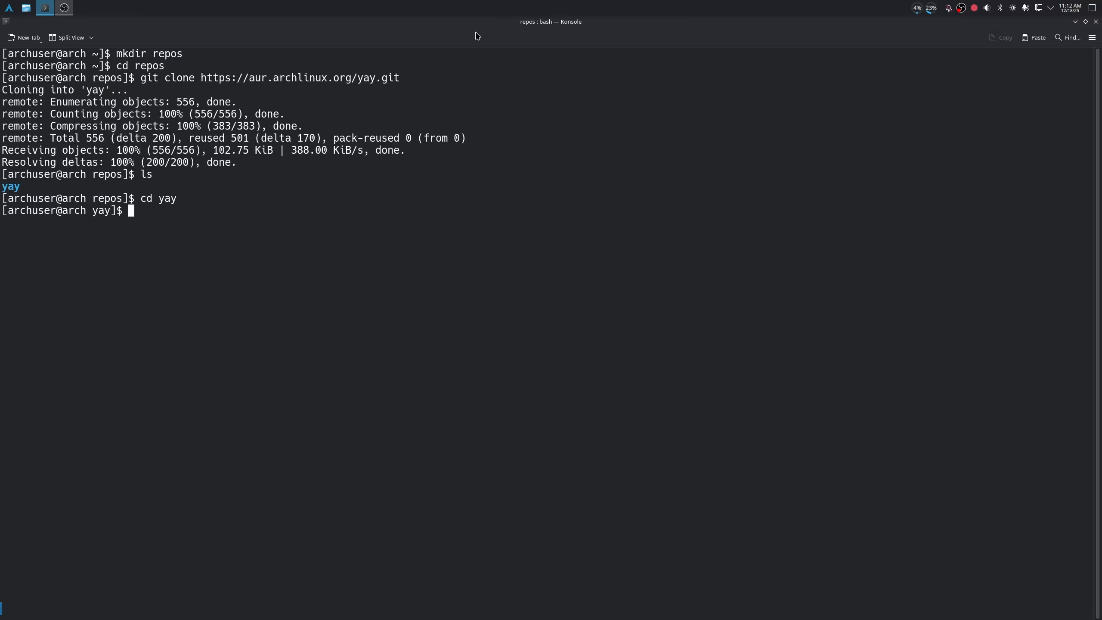
{"action": "type", "text": "ls"}
{"action": "key", "text": "Return"}
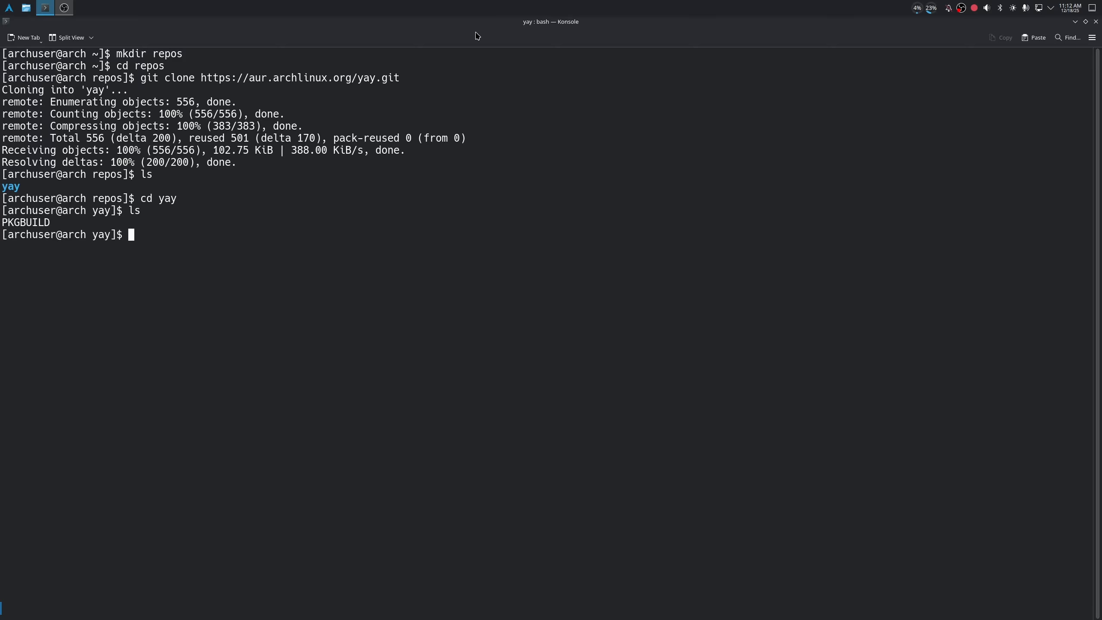
- Build and install yay with "makepkg -si", entering the sudo password when requested and accepting the package installations
{"action": "type", "text": "makepkg -si"}
{"action": "key", "text": "Return"}
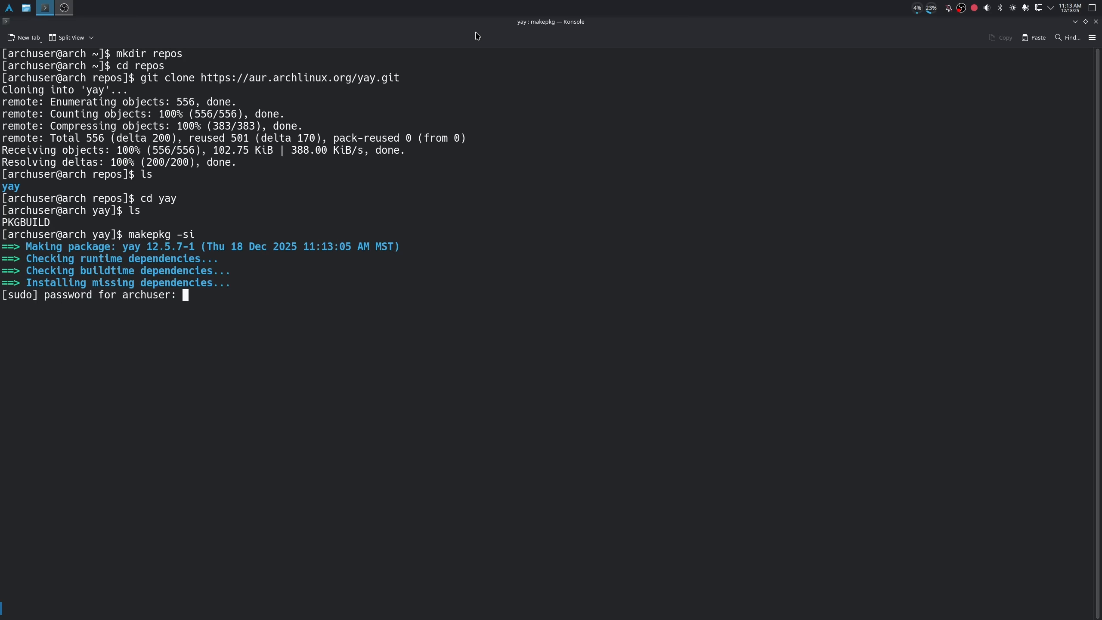
{"action": "key", "text": "Return"}
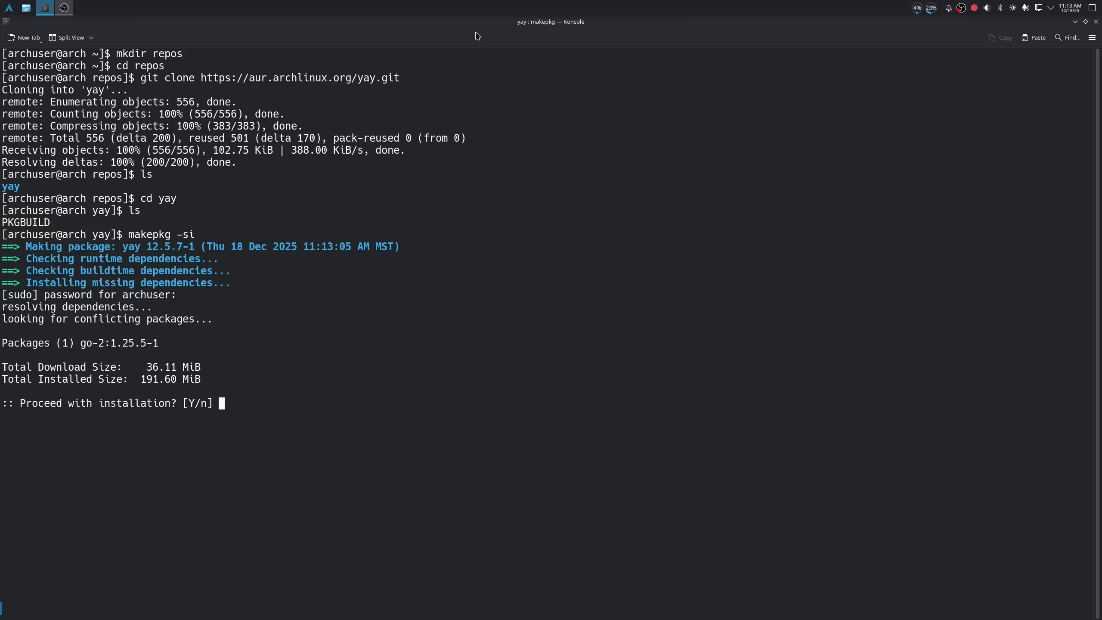
{"action": "key", "text": "Return"}
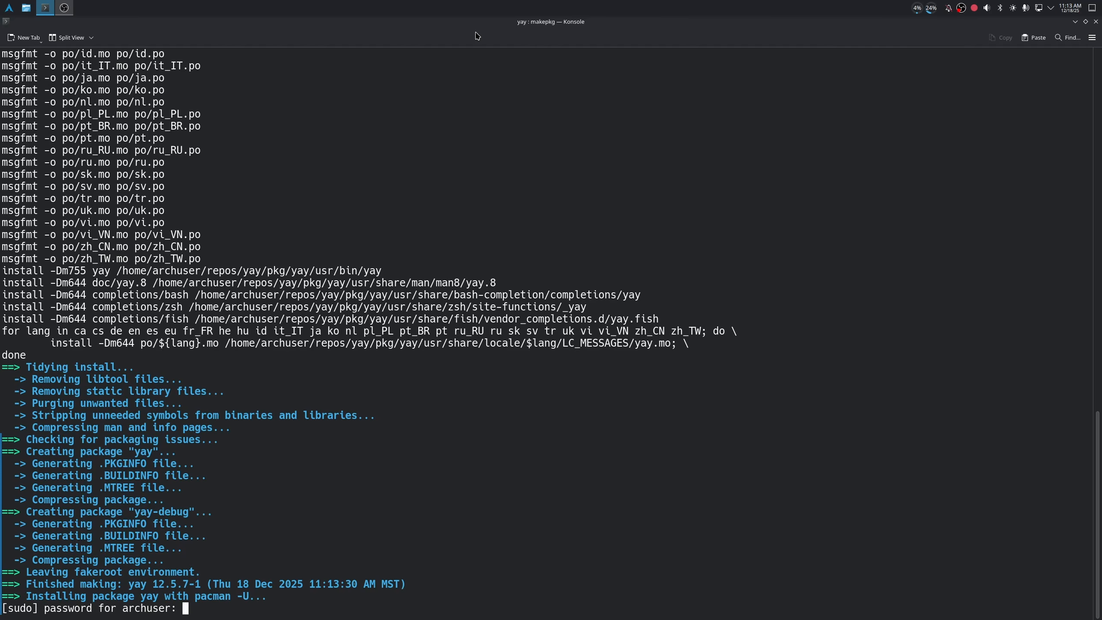
{"action": "key", "text": "Return"}
- Clear the terminal and check the installed yay release with "yay --version"
{"action": "key", "text": "Return"}
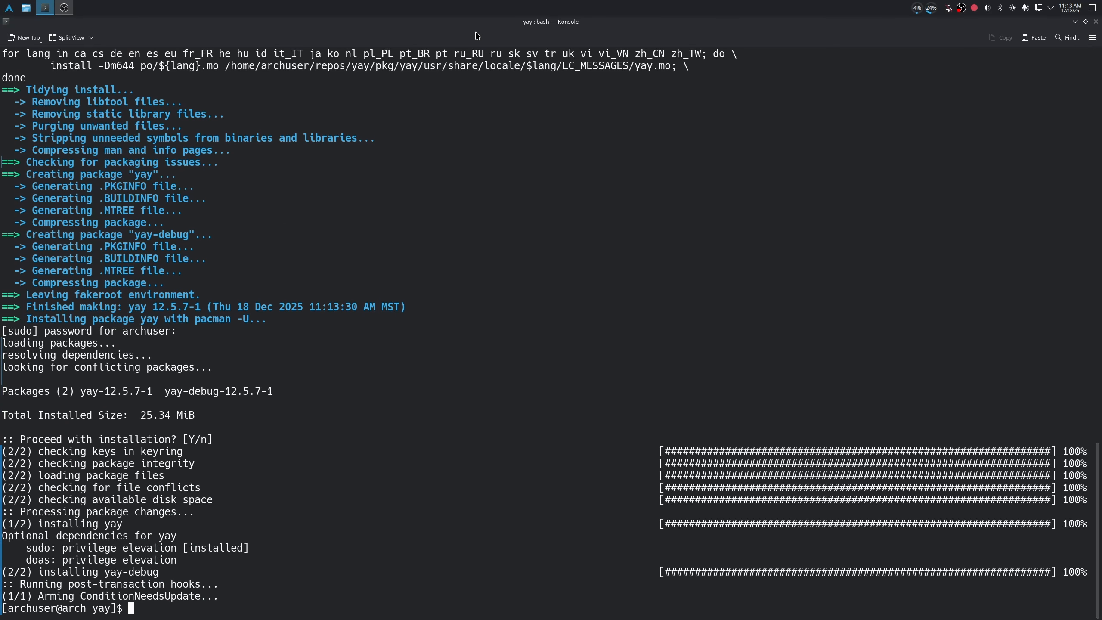
{"action": "type", "text": "cls"}
{"action": "key", "text": "Return"}
{"action": "type", "text": "clear"}
{"action": "key", "text": "Return"}
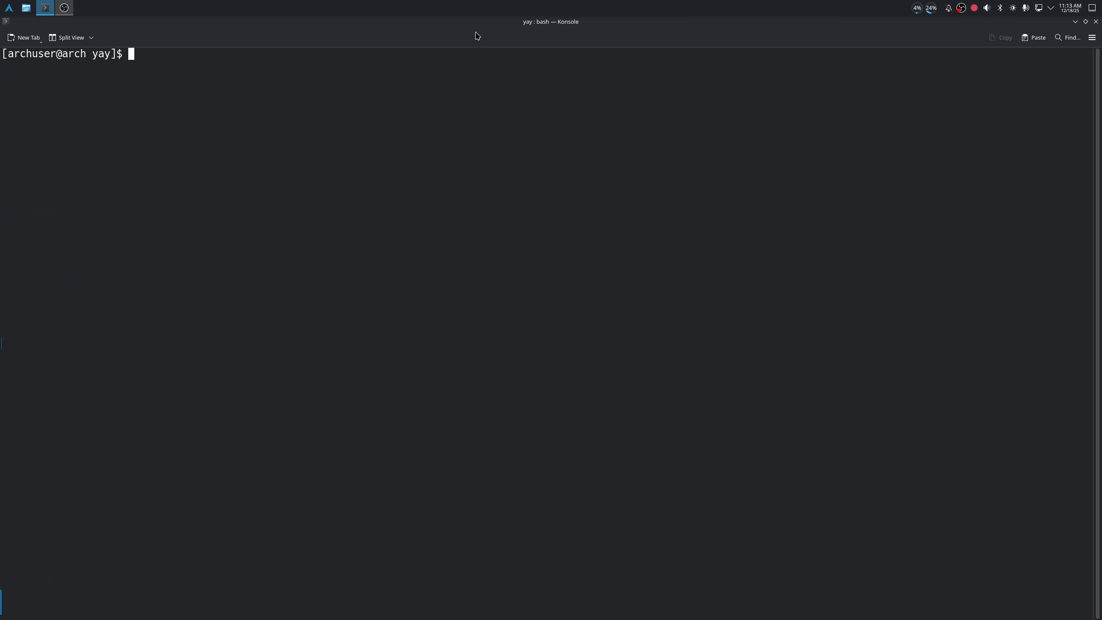
{"action": "type", "text": "yay --version"}
{"action": "key", "text": "Return"}
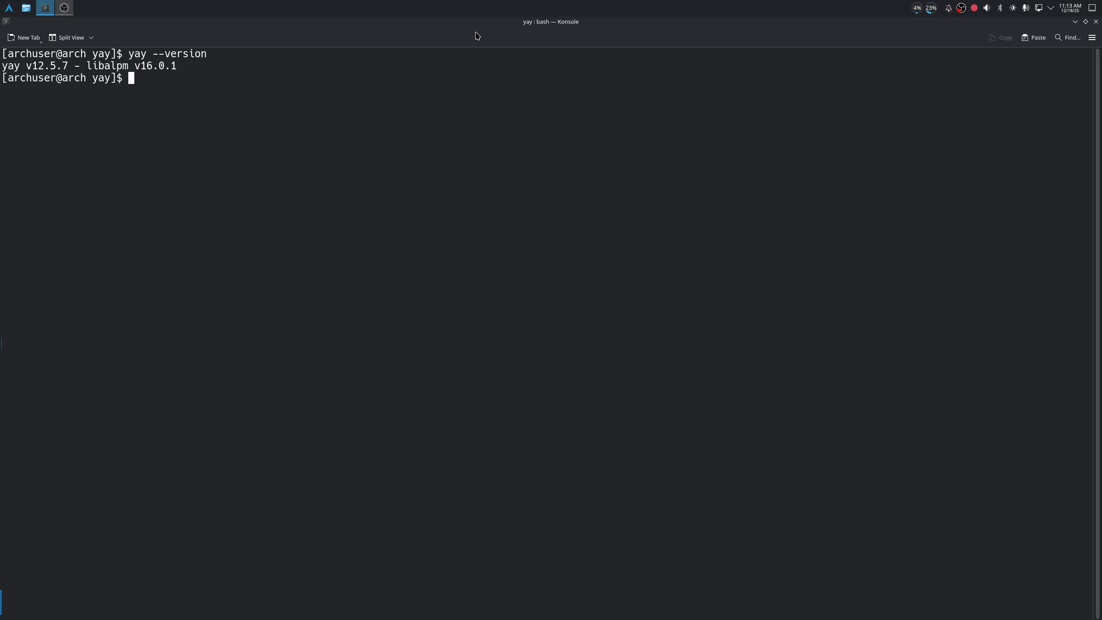
- Run "yay" without arguments to update both repository and AUR packages
{"action": "type", "text": "yay"}
{"action": "key", "text": "BackSpace"}
{"action": "key", "text": "BackSpace"}
{"action": "key", "text": "BackSpace"}
{"action": "key", "text": "BackSpace"}
{"action": "type", "text": "yay"}
{"action": "key", "text": "Return"}
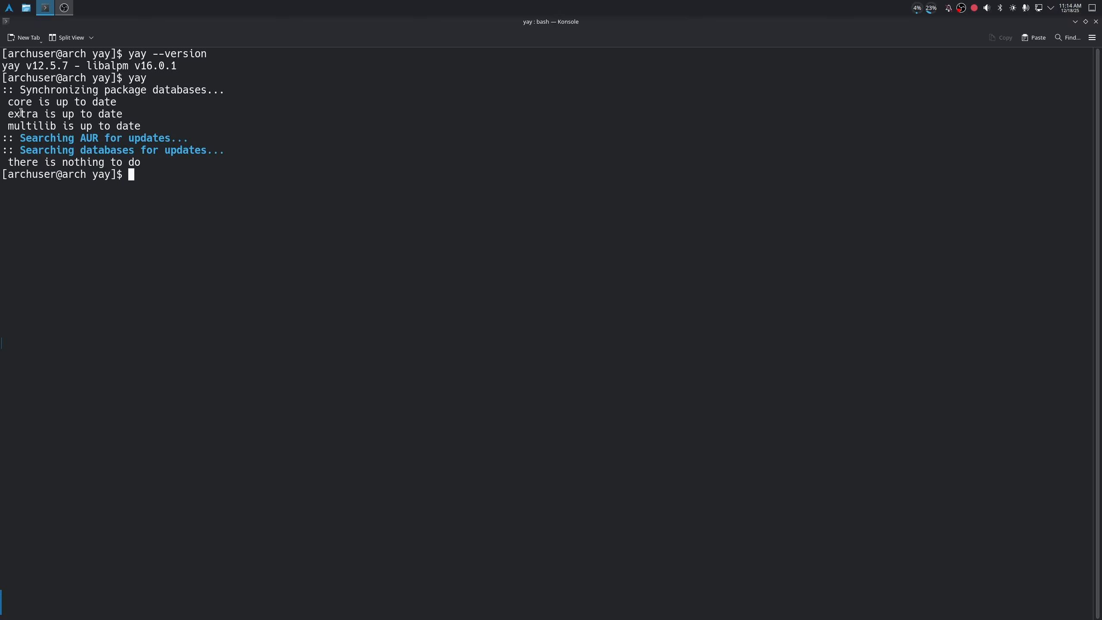
- Run a full upgrade of the official repository packages with "sudo pacman -Syu"
{"action": "type", "text": "sudo pacman -Syu"}
{"action": "key", "text": "Return"}
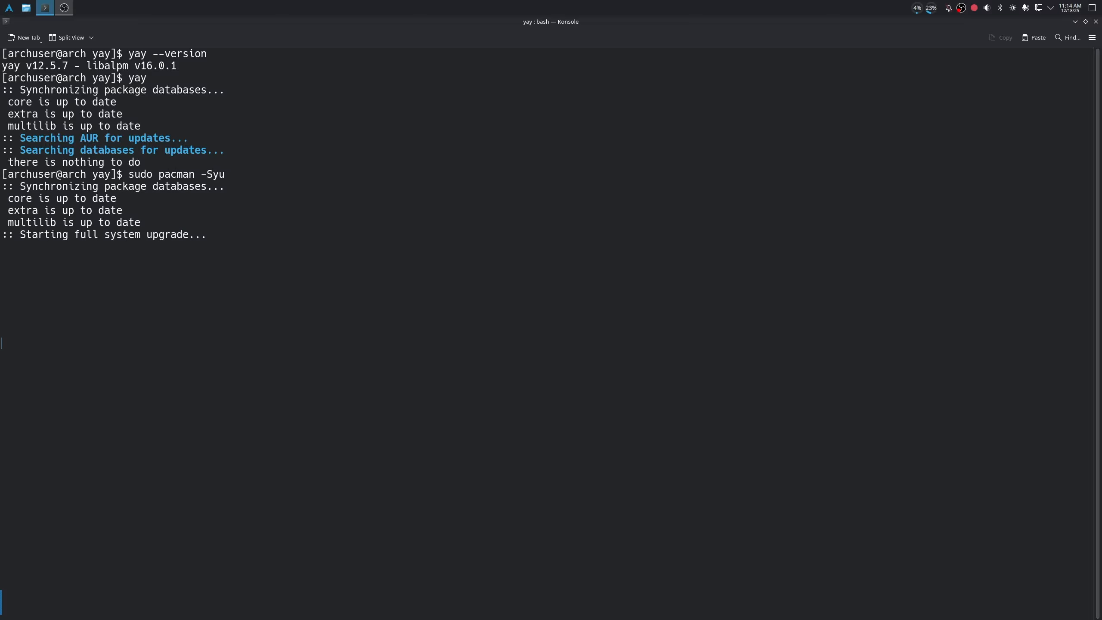